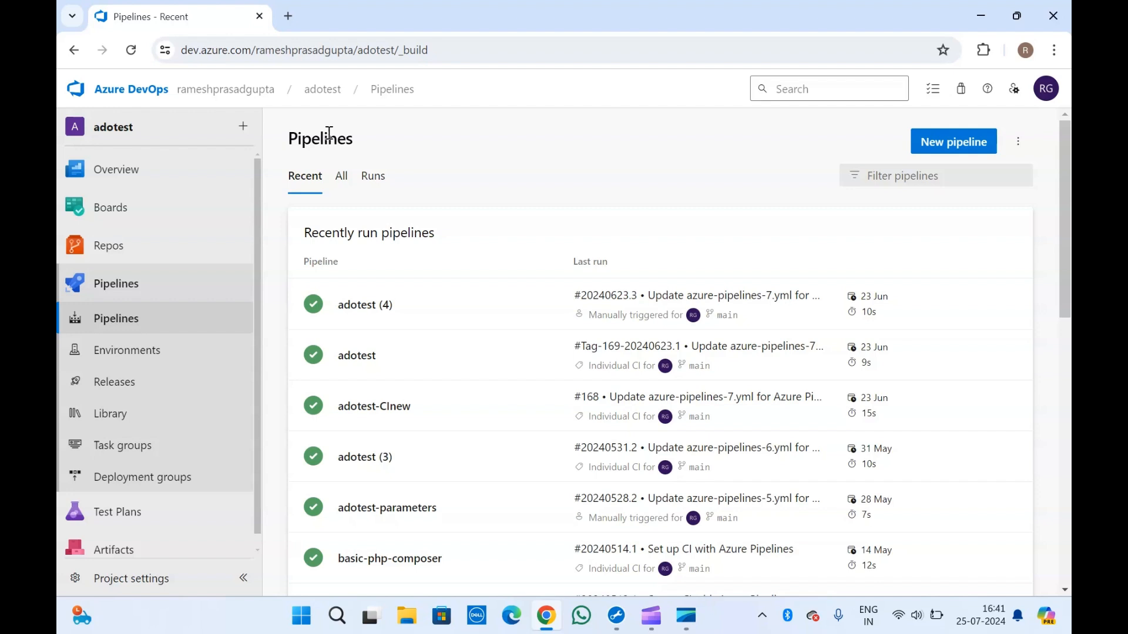
Look over the adotest project's Environments and Pipelines lists and open its Releases page.
click(126, 361)
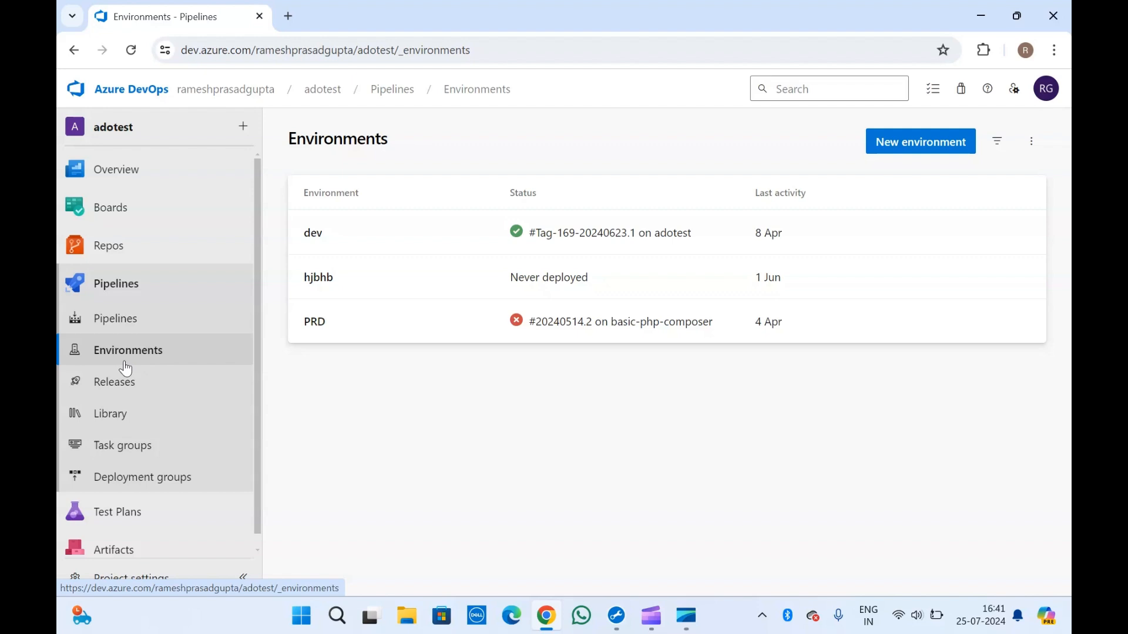
click(131, 321)
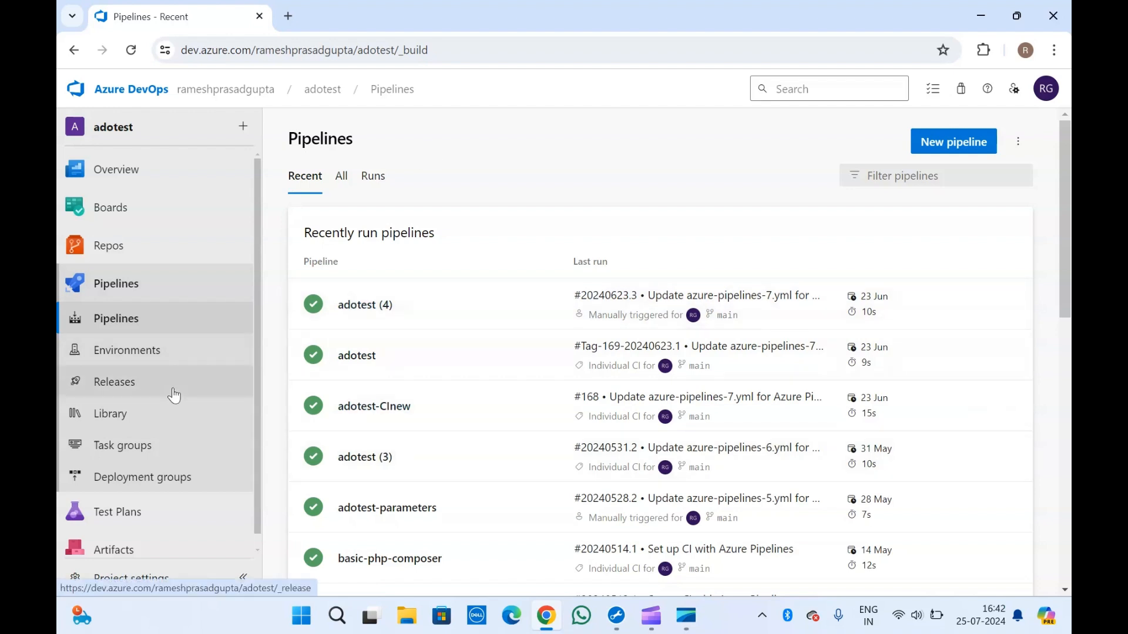
click(132, 390)
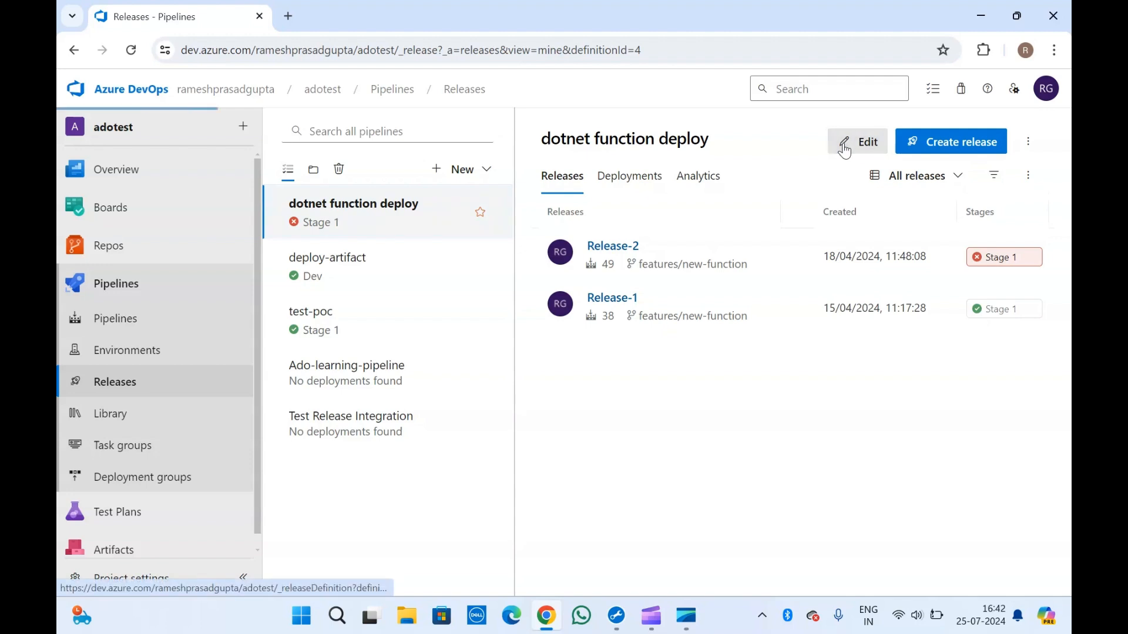
Inspect the Azure App Service Deploy task in Stage 1 of the dotnet function deploy release pipeline and return to the releases list.
click(846, 148)
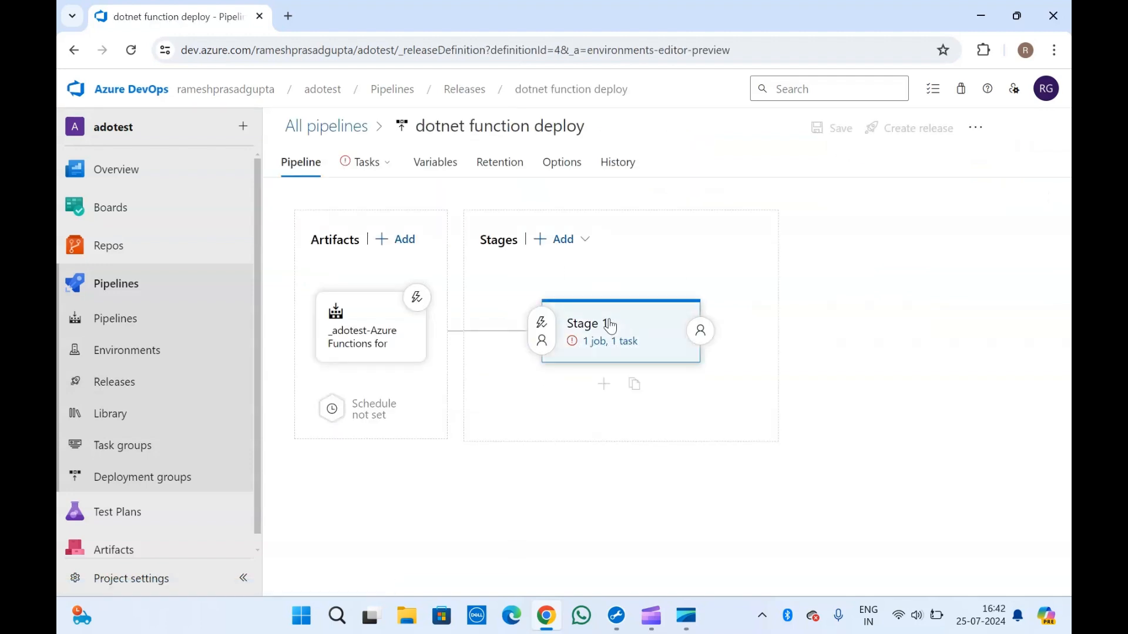
click(605, 342)
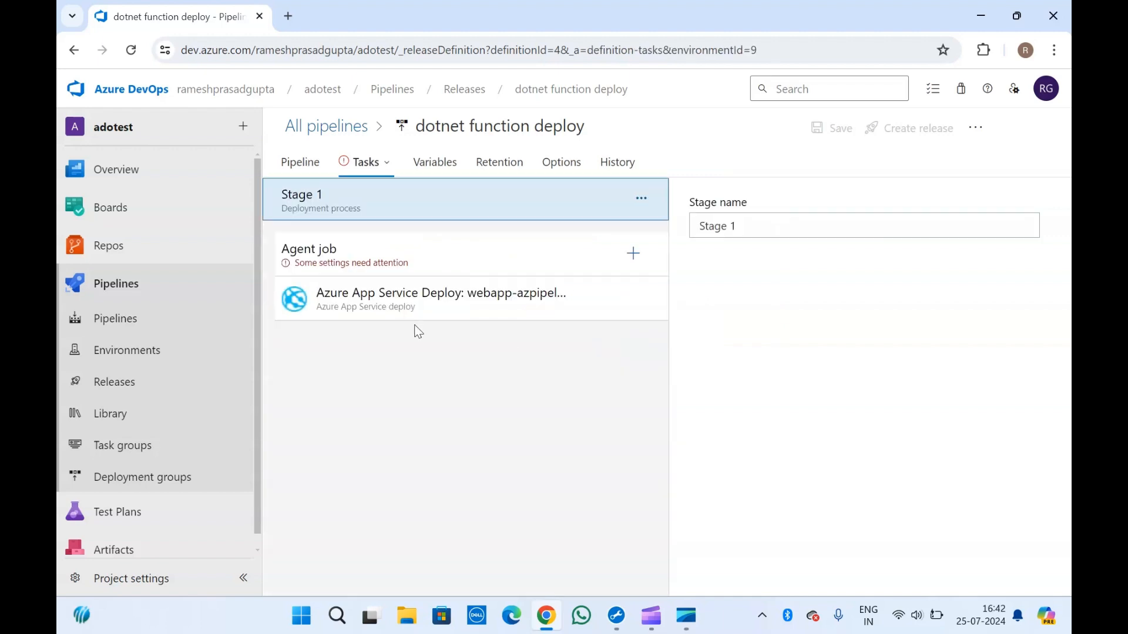
click(470, 306)
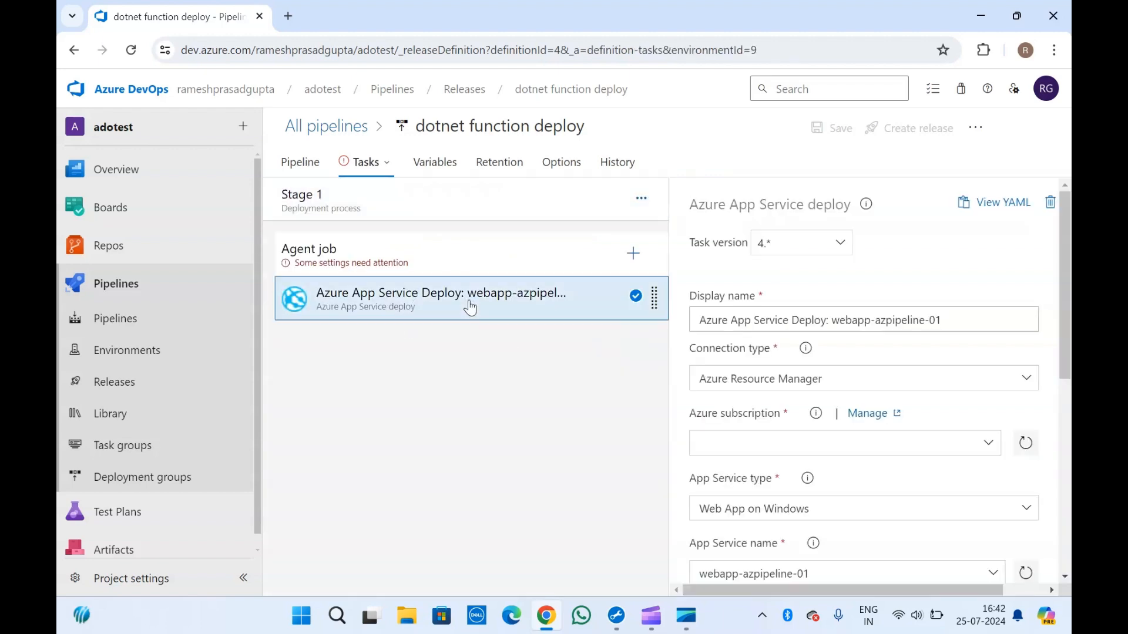
click(72, 51)
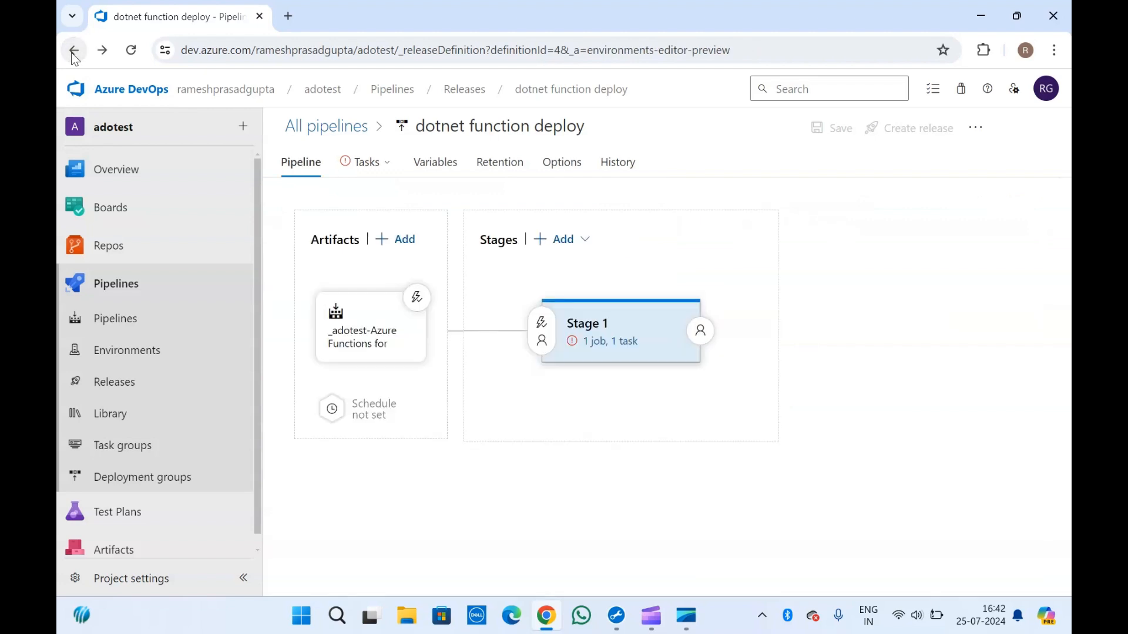
click(73, 51)
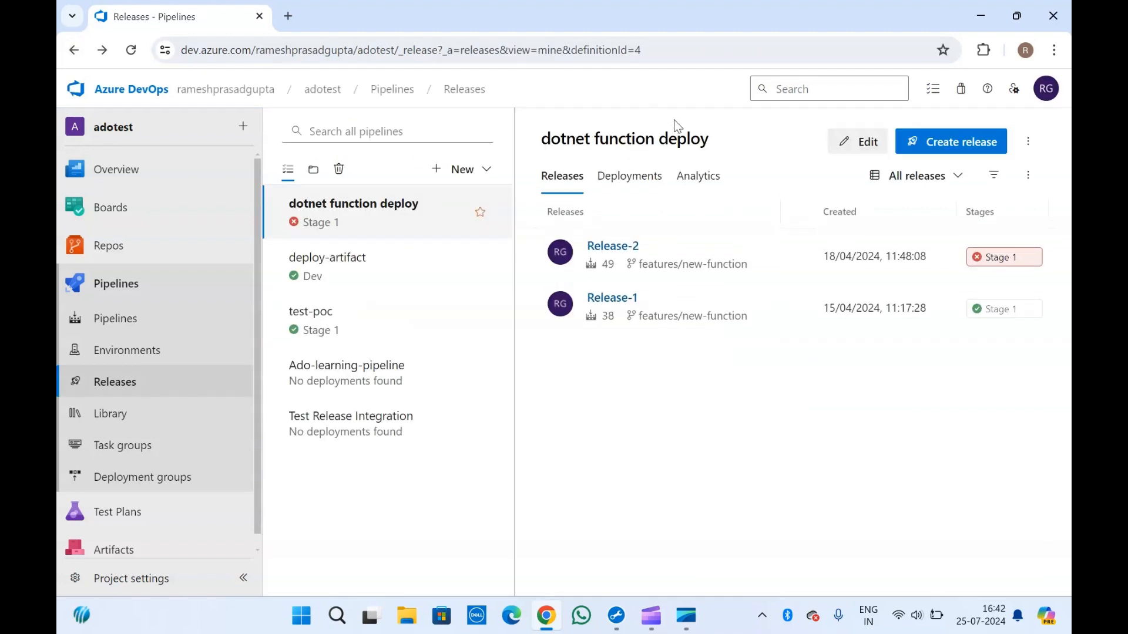
Open the dotnet function deploy pipeline definition and view the details of its _adotest-Azure Functions artifact.
click(866, 143)
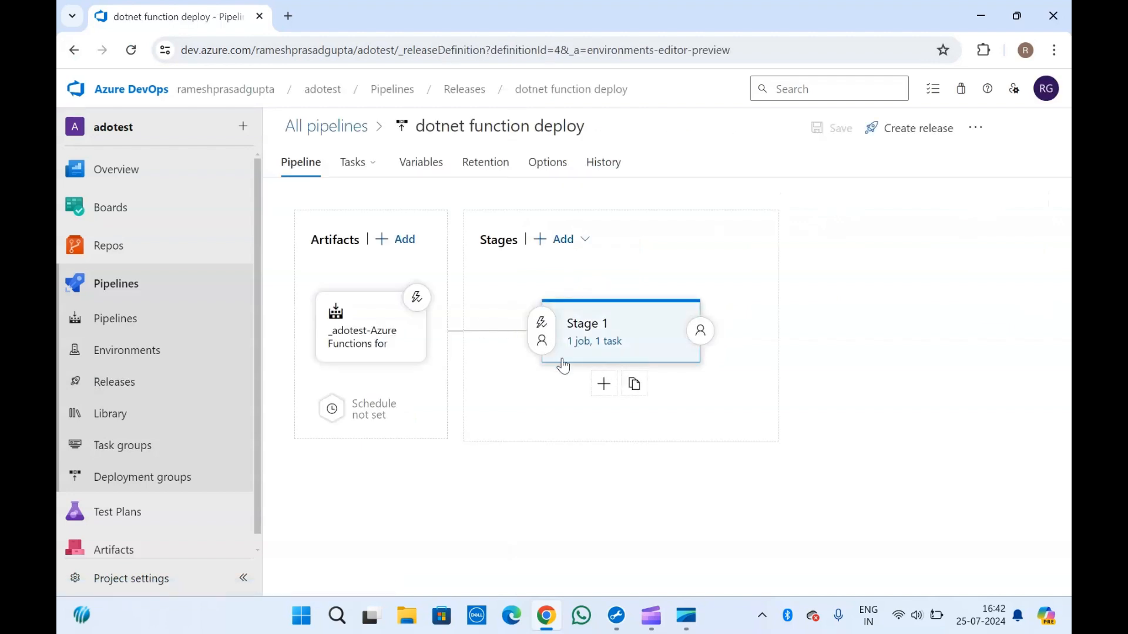
click(372, 335)
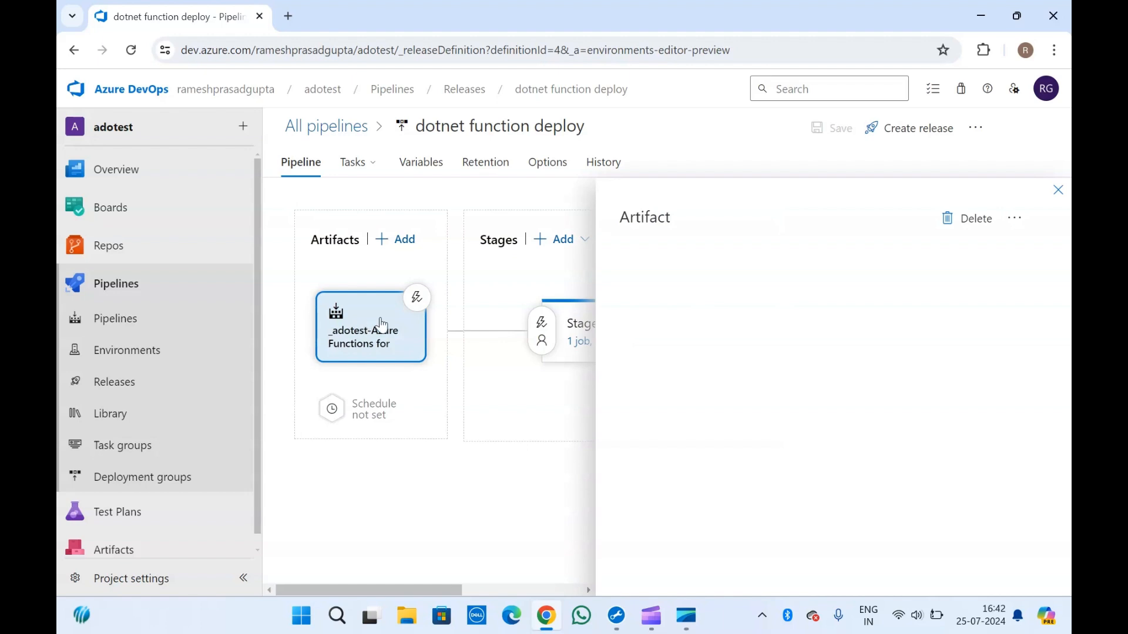
click(1045, 190)
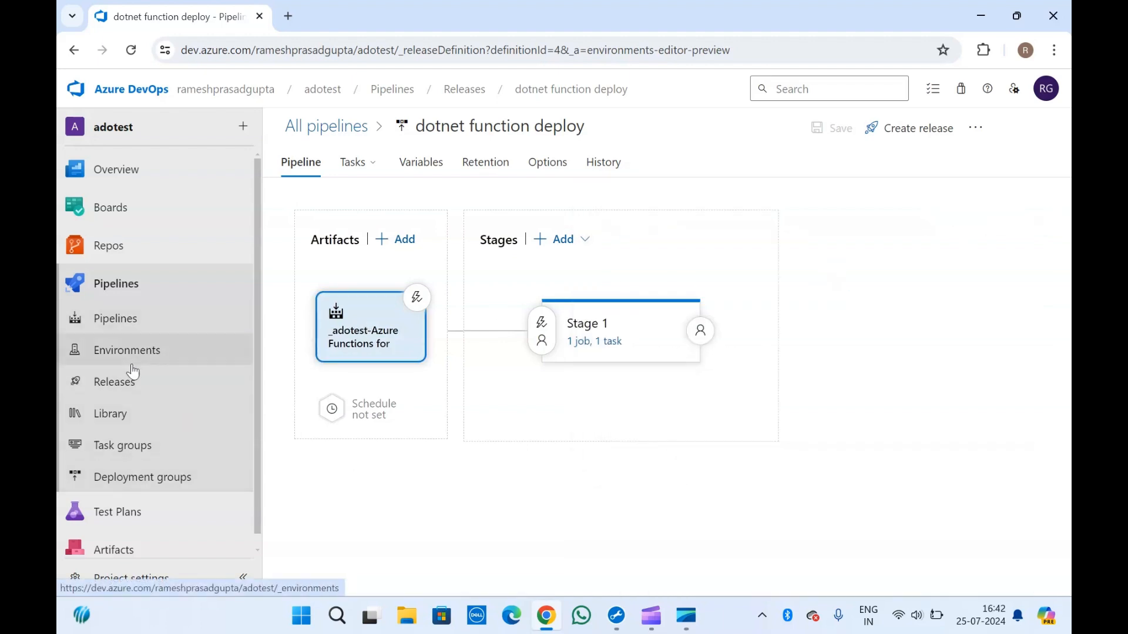
Export the dotnet function deploy release pipeline from the Releases page as a JSON file.
click(126, 383)
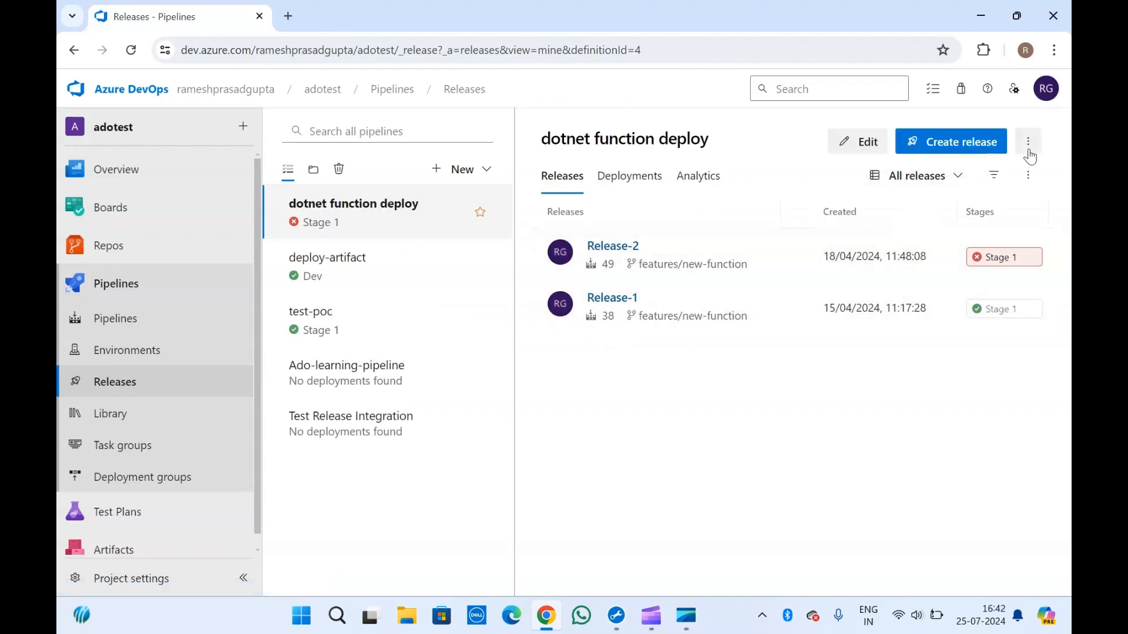
click(1028, 142)
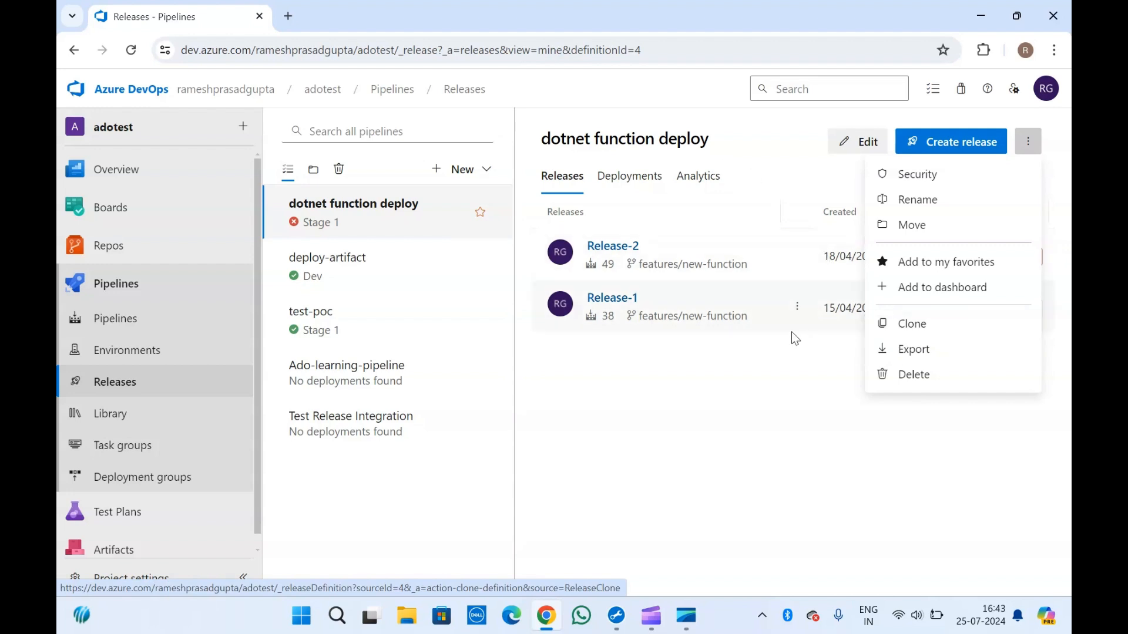
click(914, 351)
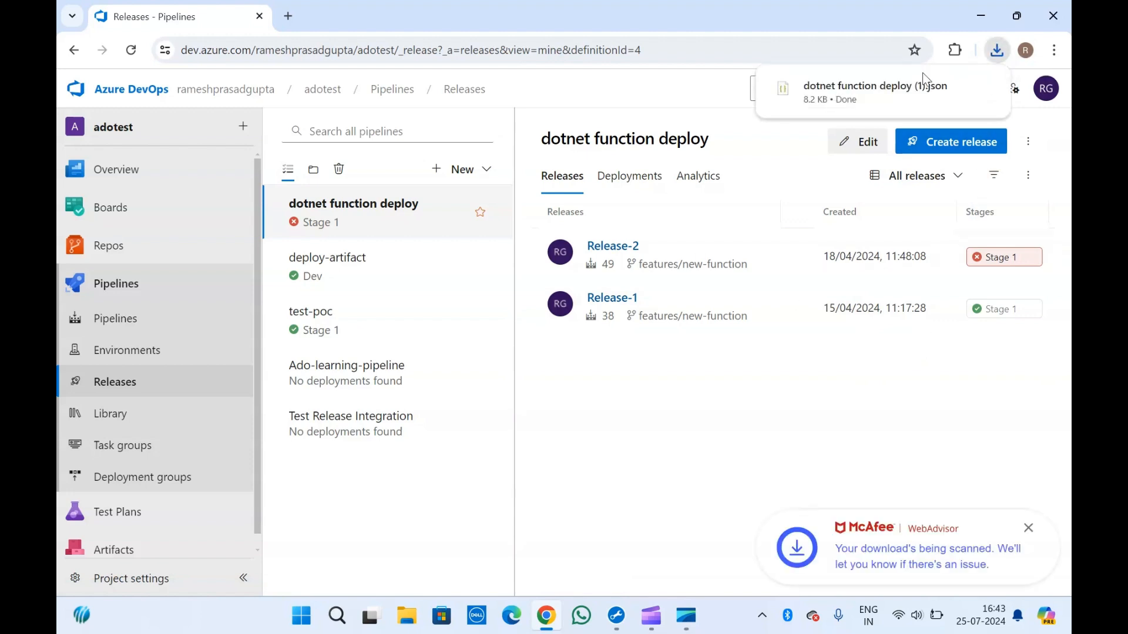
Open the exported dotnet function deploy (1).json in Visual Studio Code, look through its definition and close the editor.
mouse_move(820, 98)
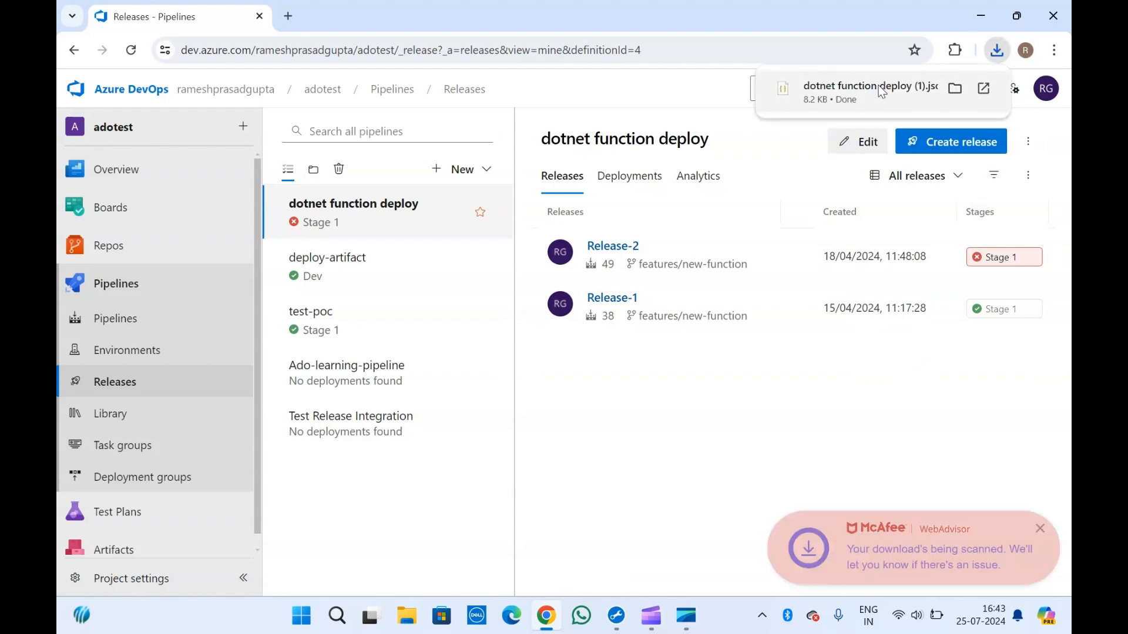
click(849, 90)
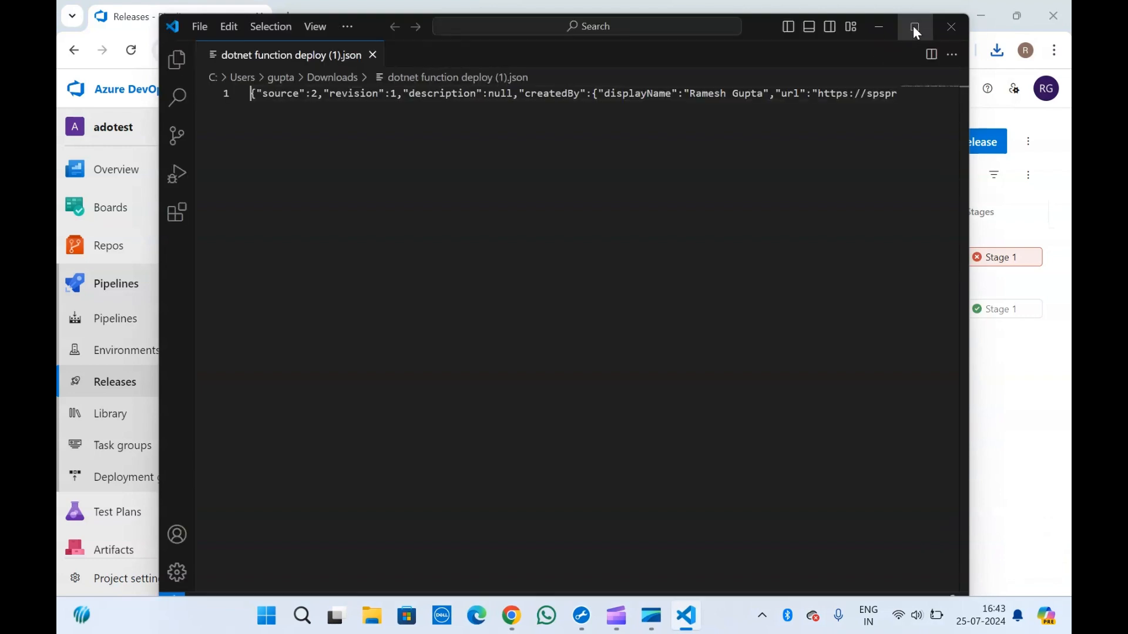
click(915, 26)
scroll(422, 157, right, 10)
scroll(422, 157, right, 20)
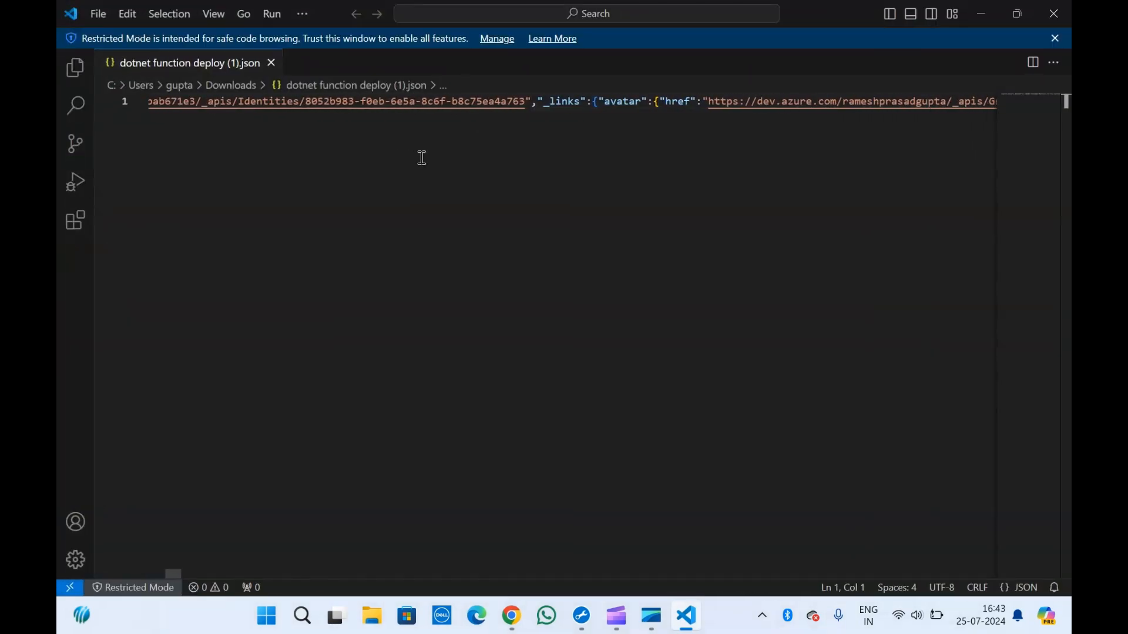
scroll(422, 157, right, 10)
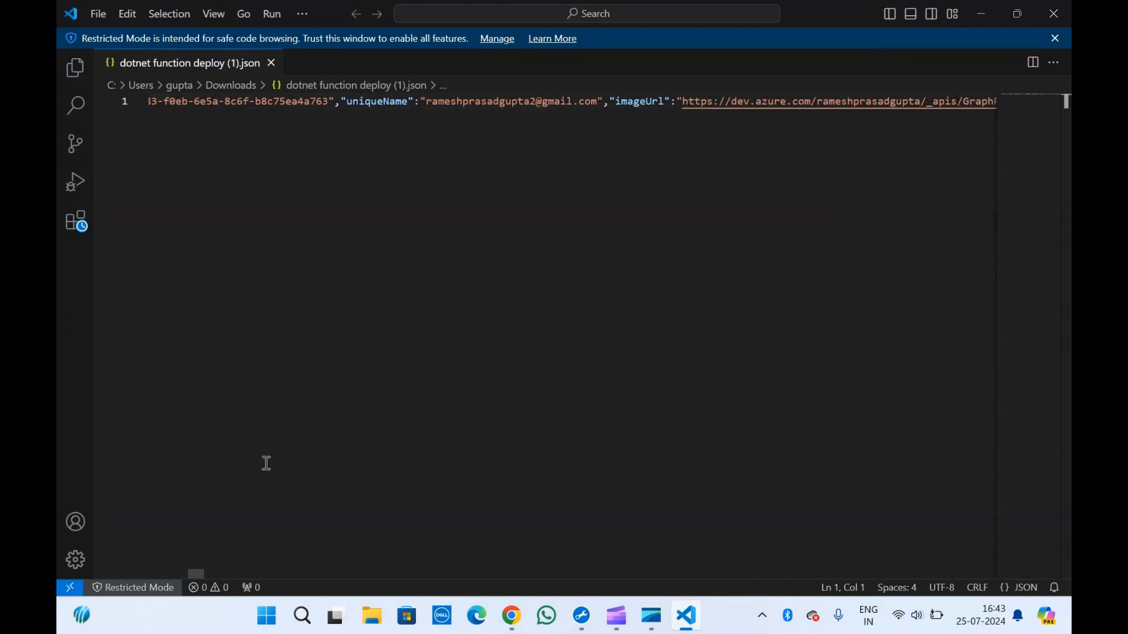
drag(200, 575, 695, 537)
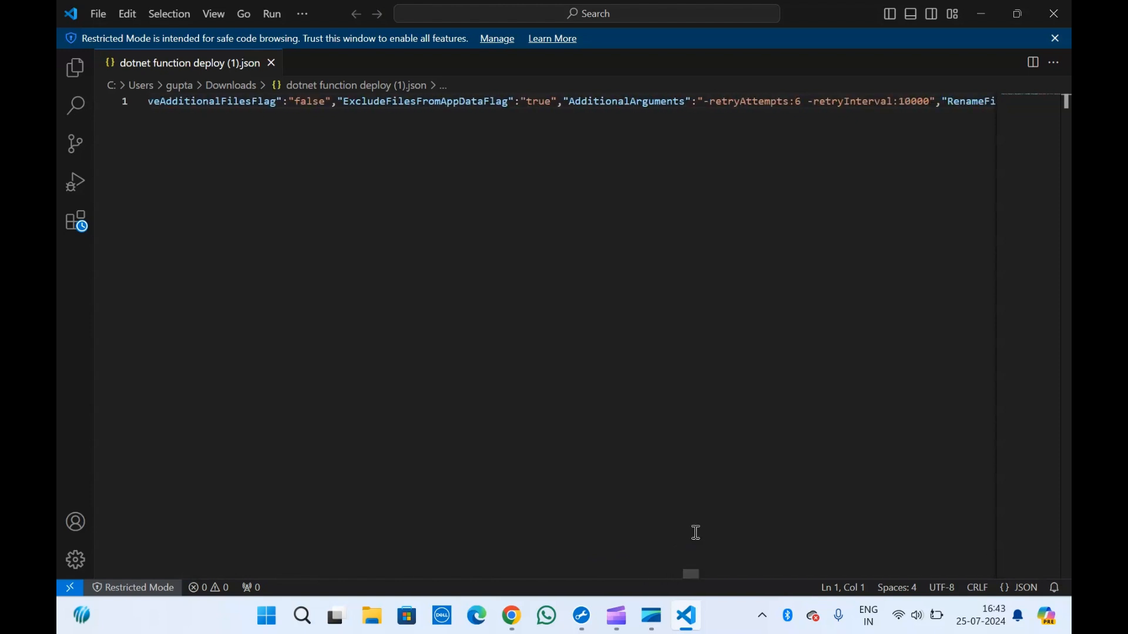
scroll(514, 203, right, 15)
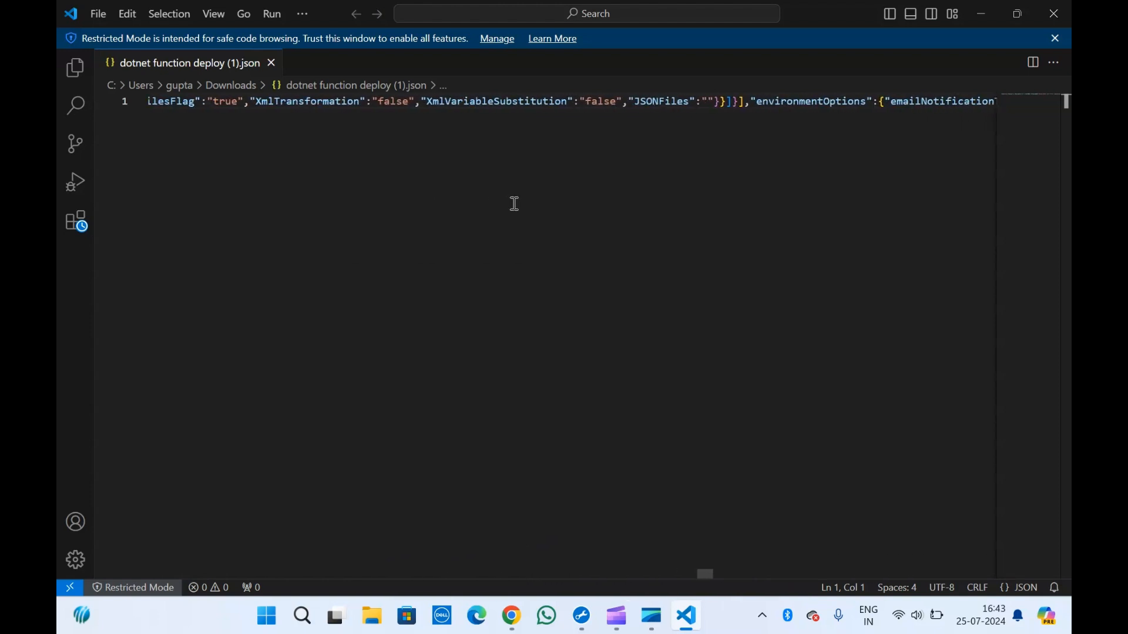
scroll(528, 194, right, 5)
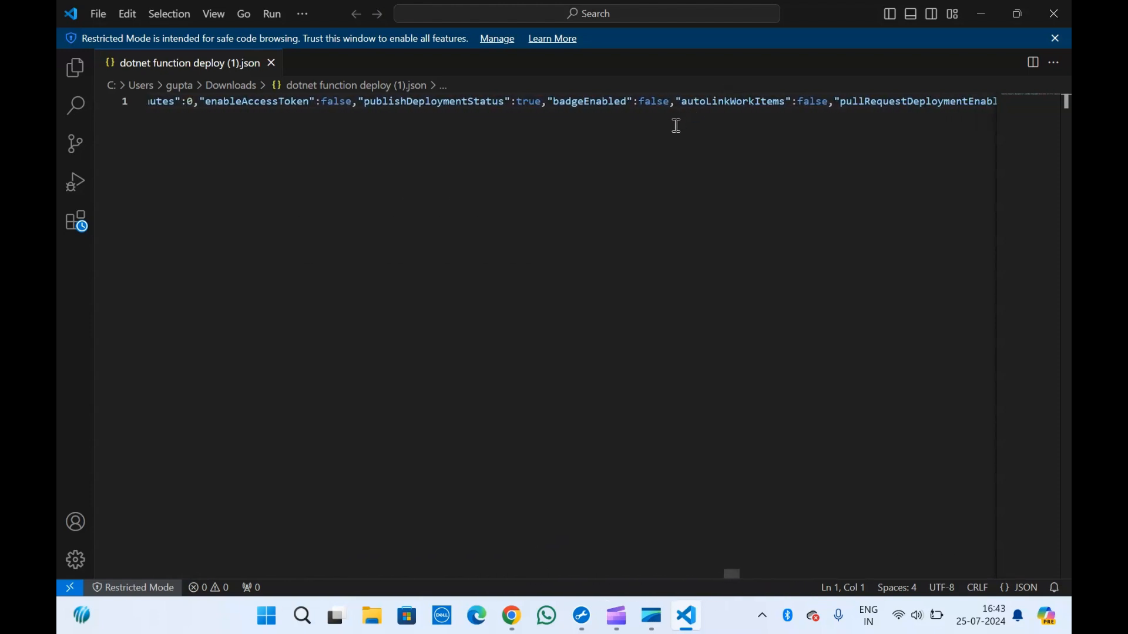
scroll(613, 195, right, 5)
scroll(614, 197, right, 2)
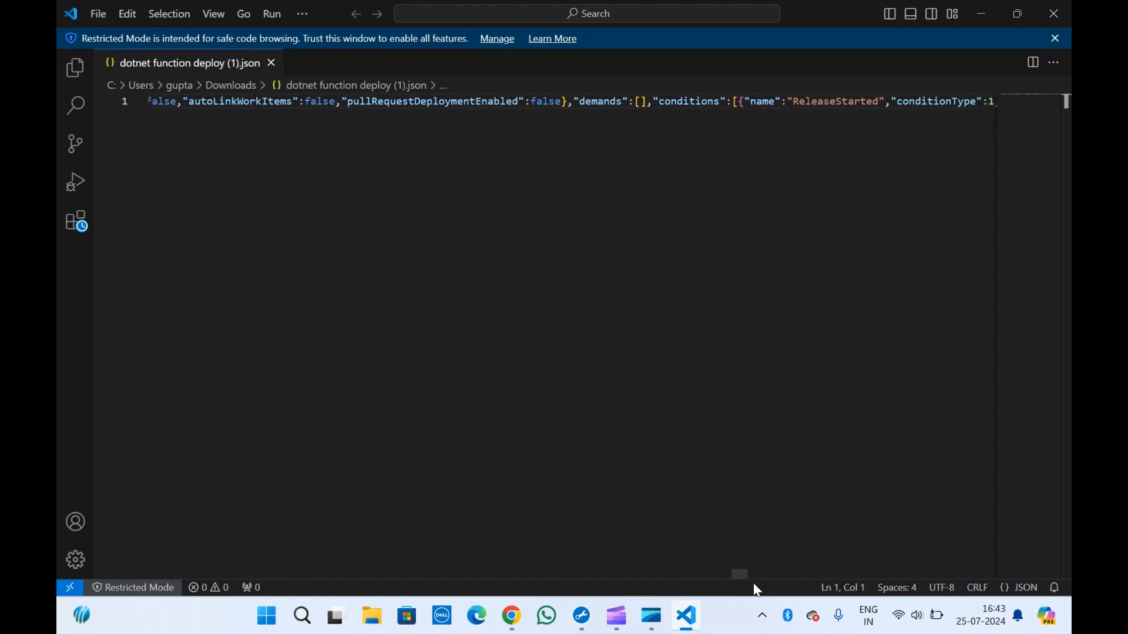
click(1055, 15)
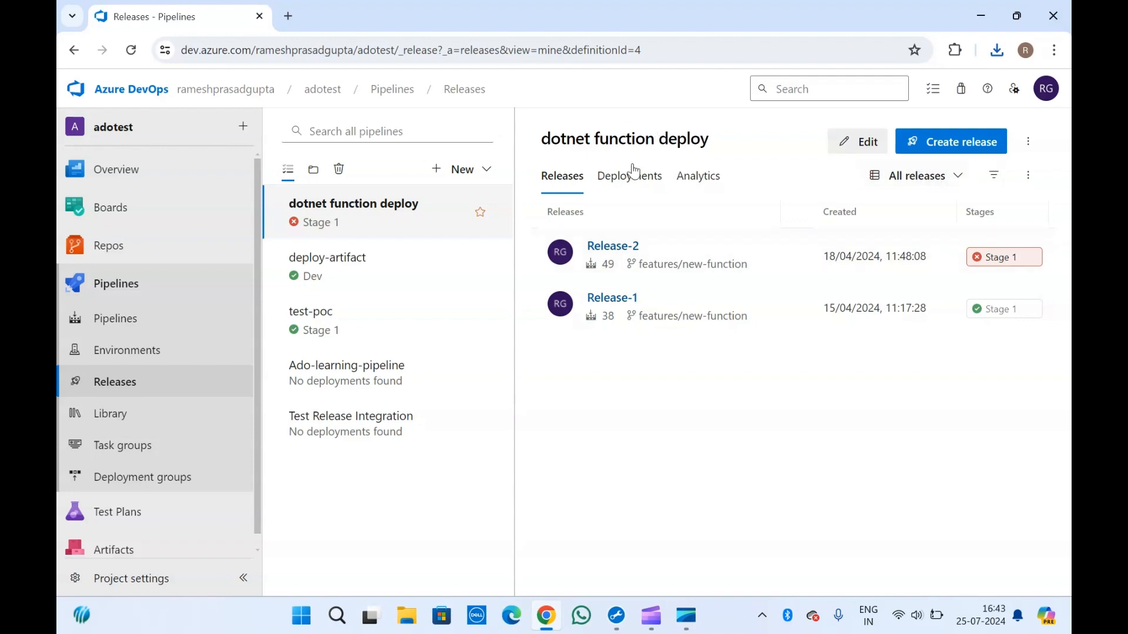
Import a release pipeline from the file dotnet function deploy (1).json in the Downloads folder.
click(461, 171)
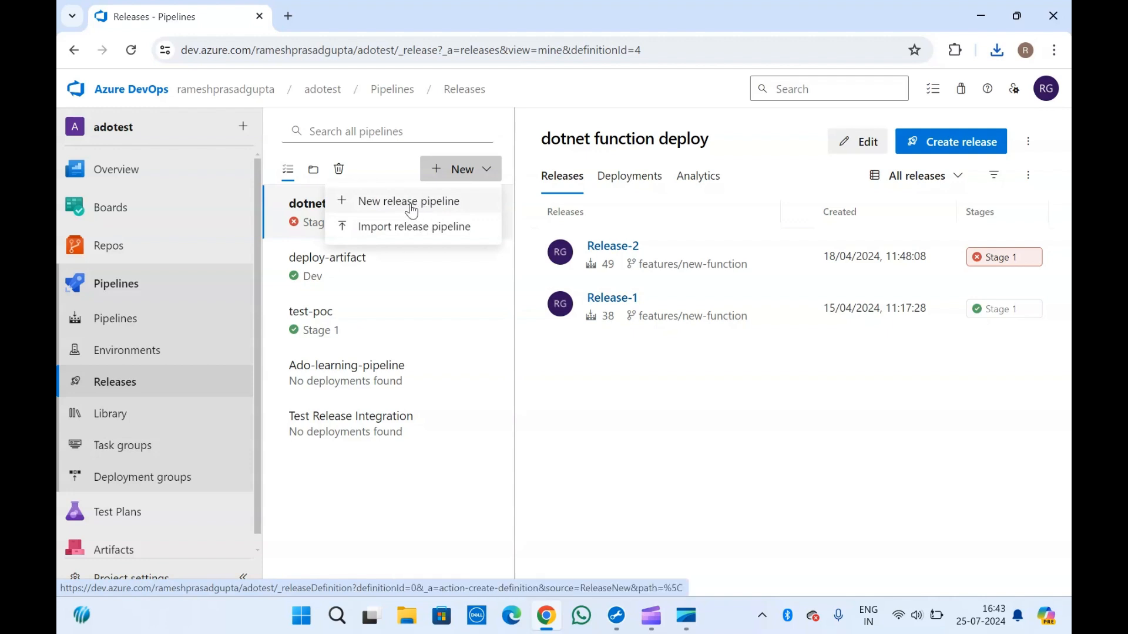
click(403, 227)
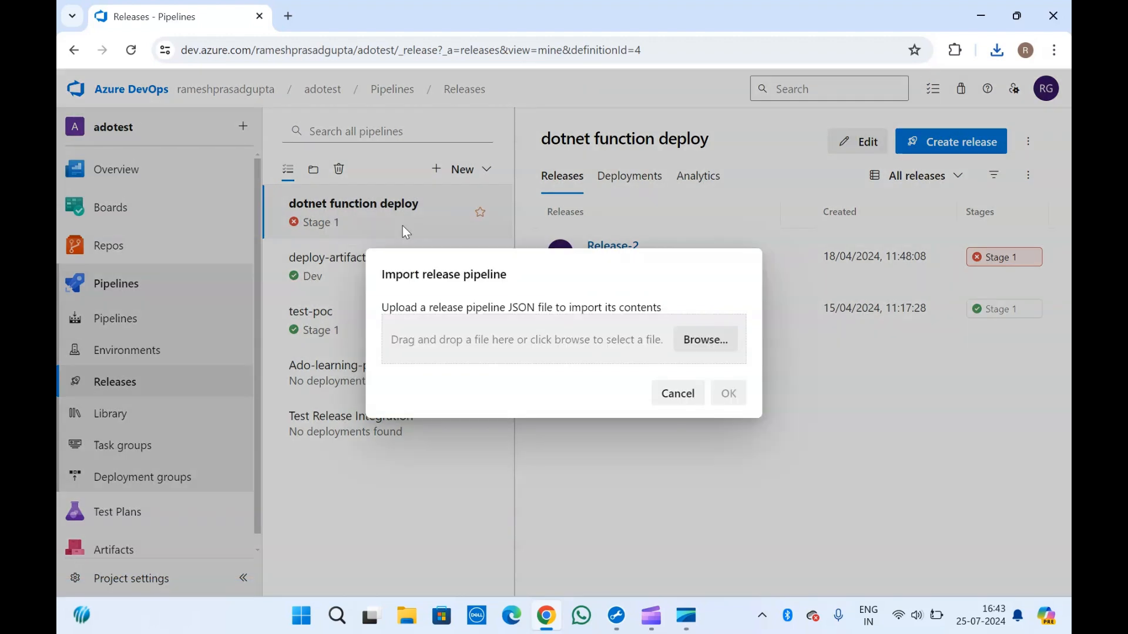
click(699, 339)
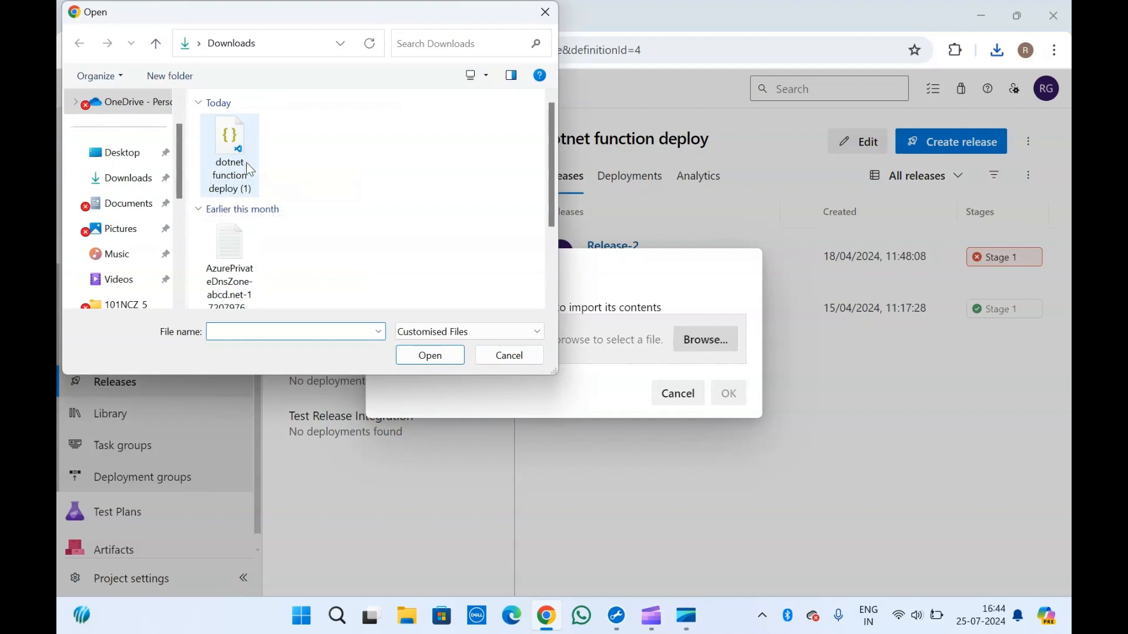
double_click(237, 146)
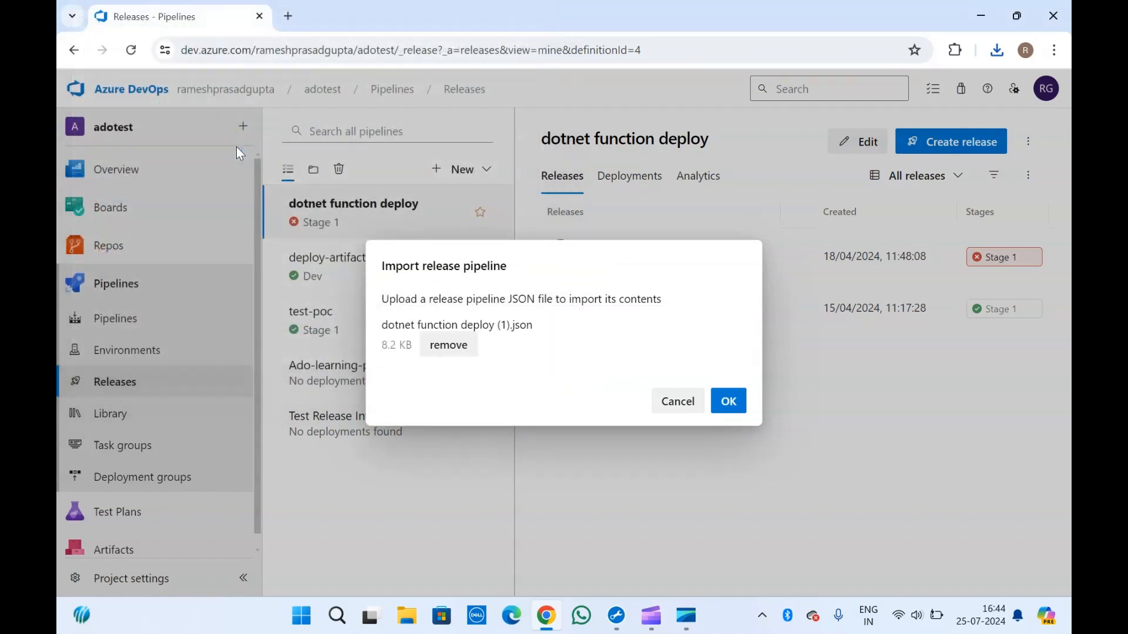
click(729, 403)
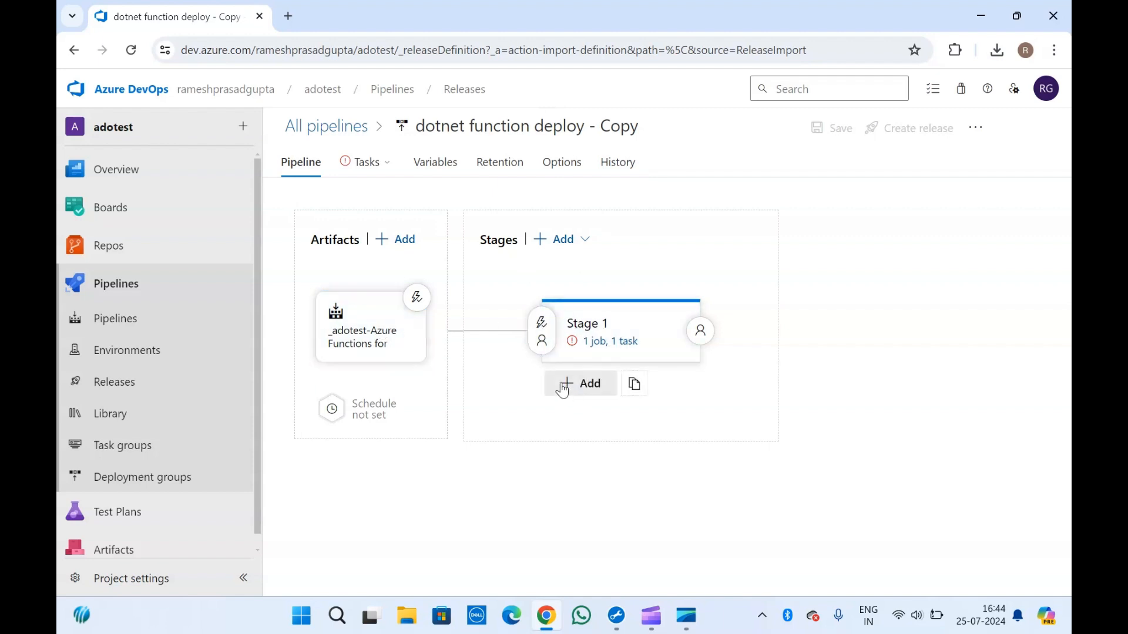
Examine the Agent job and Azure App Service Deploy task settings in Stage 1 of the imported pipeline copy.
click(611, 346)
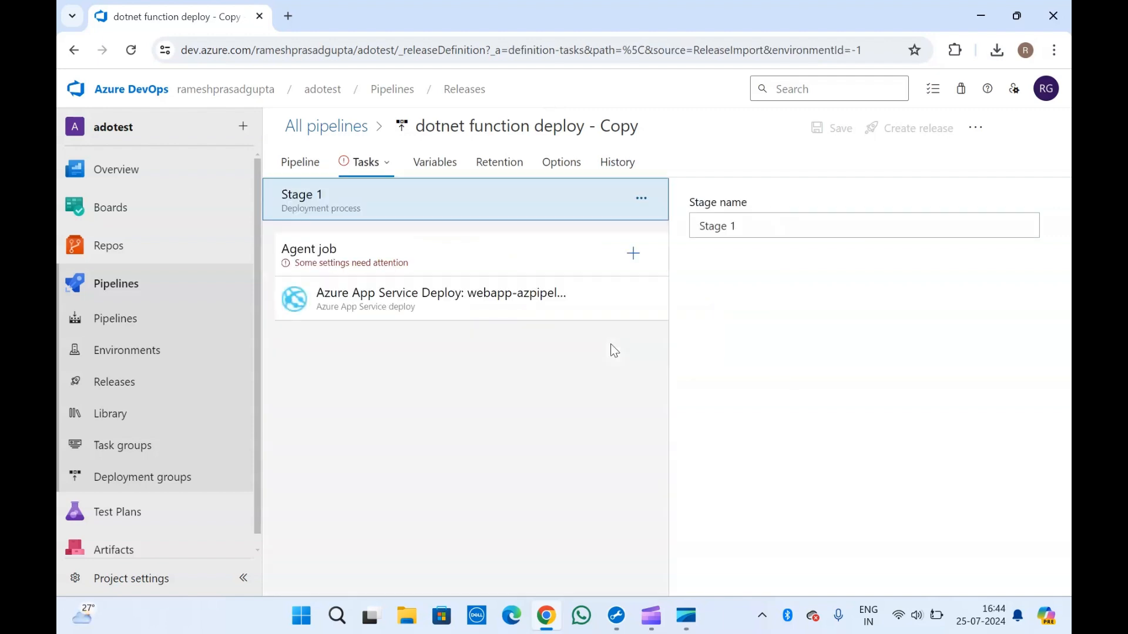
click(453, 315)
scroll(797, 424, down, 5)
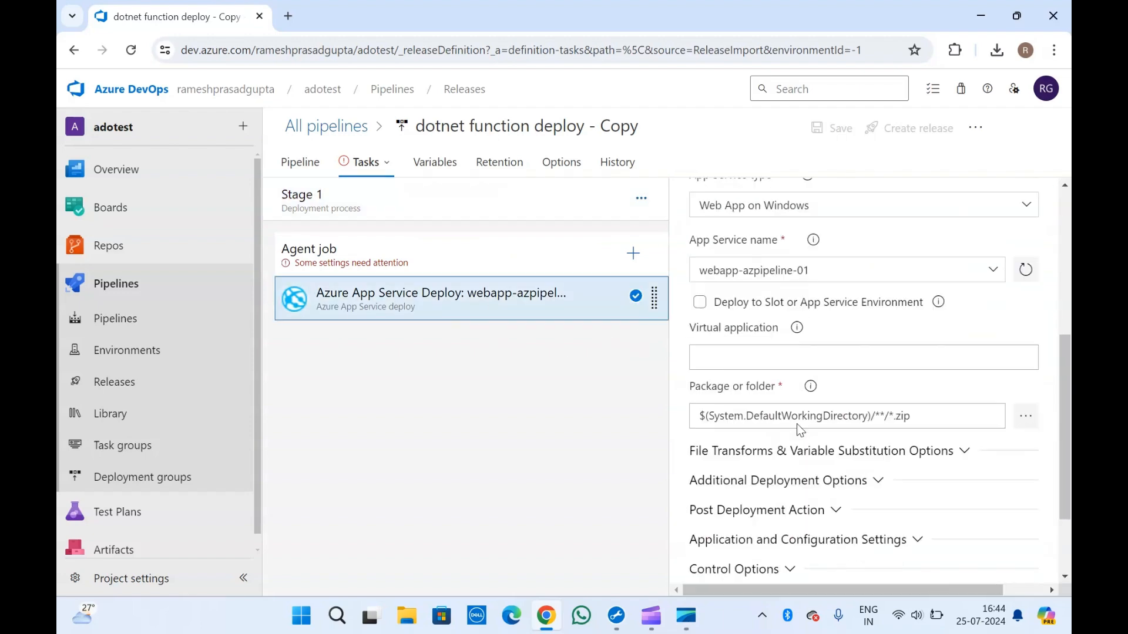
scroll(799, 432, down, 1)
scroll(798, 432, up, 6)
scroll(797, 432, left, 2)
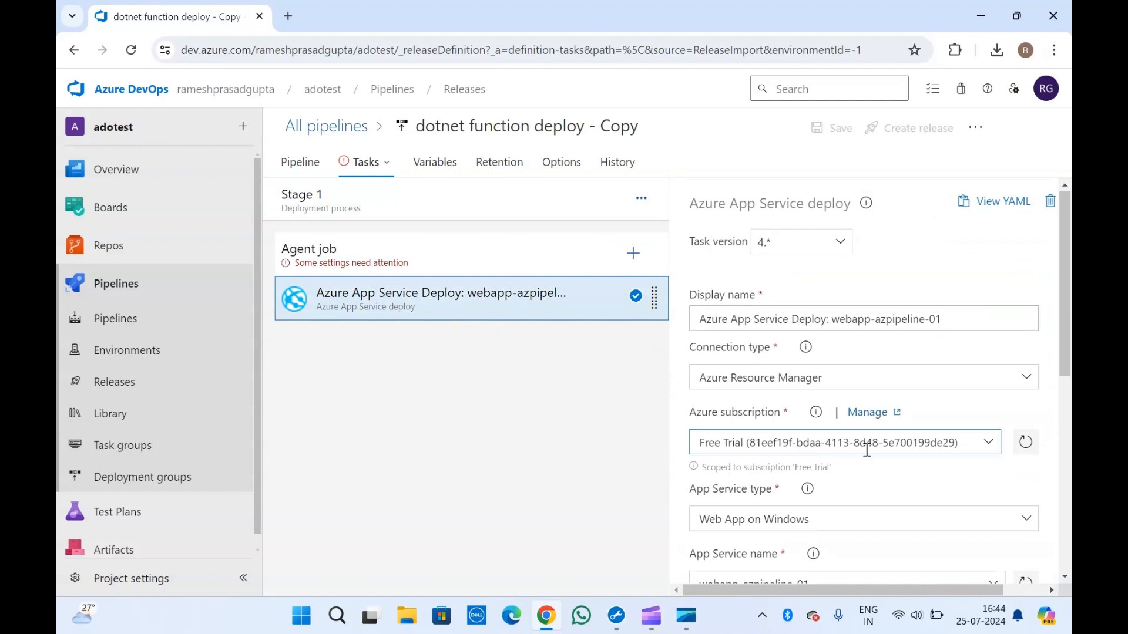
scroll(867, 450, down, 3)
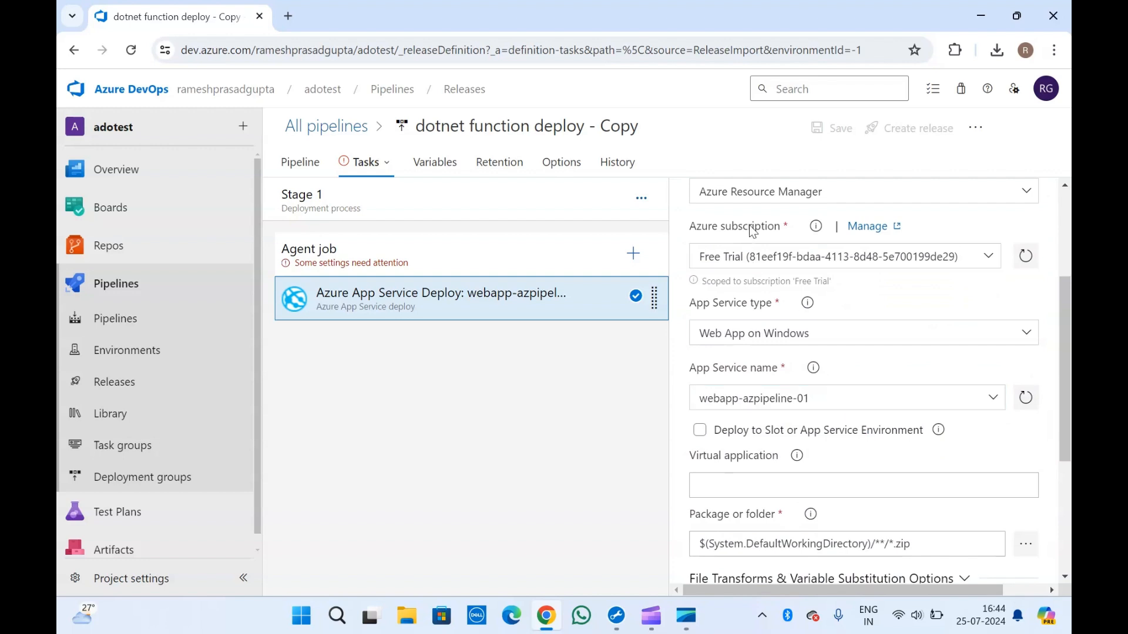
scroll(751, 226, up, 3)
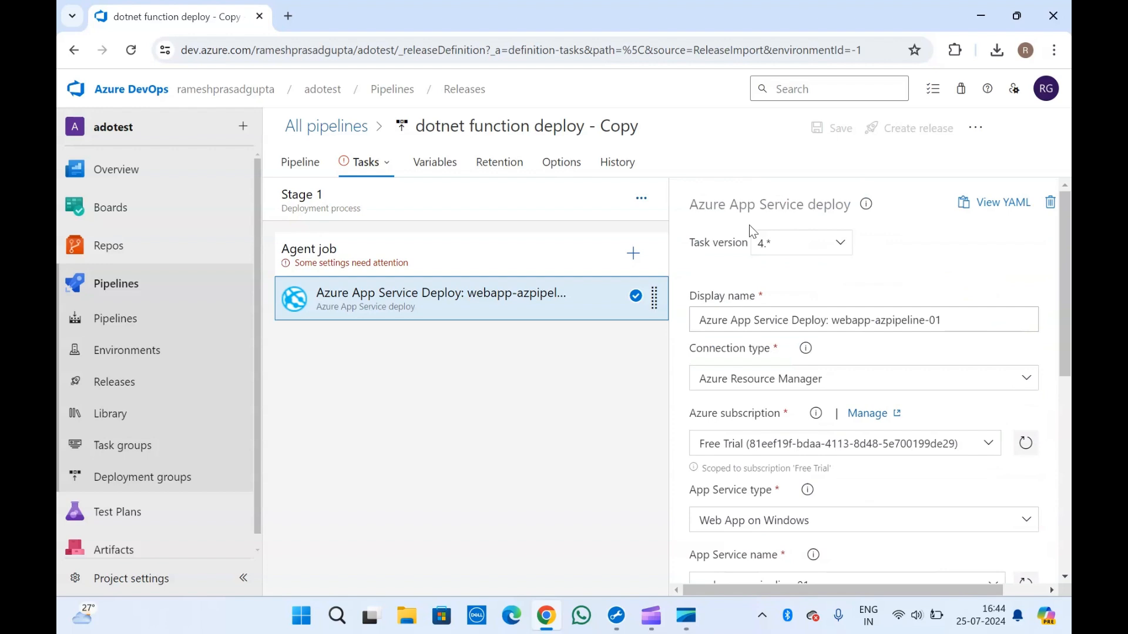
click(419, 251)
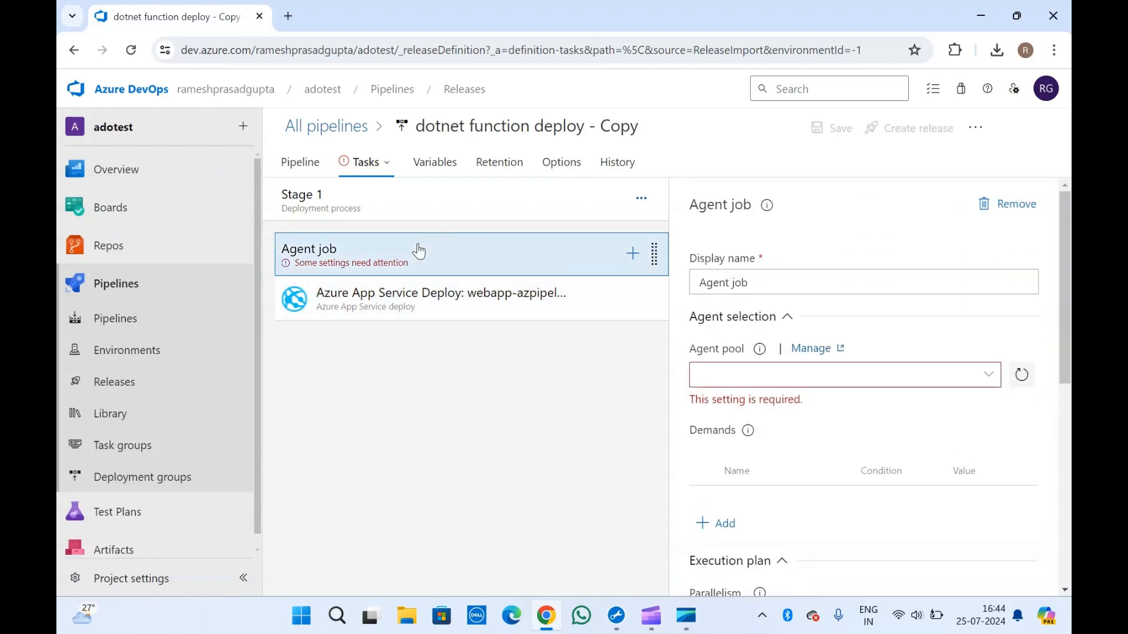
click(456, 307)
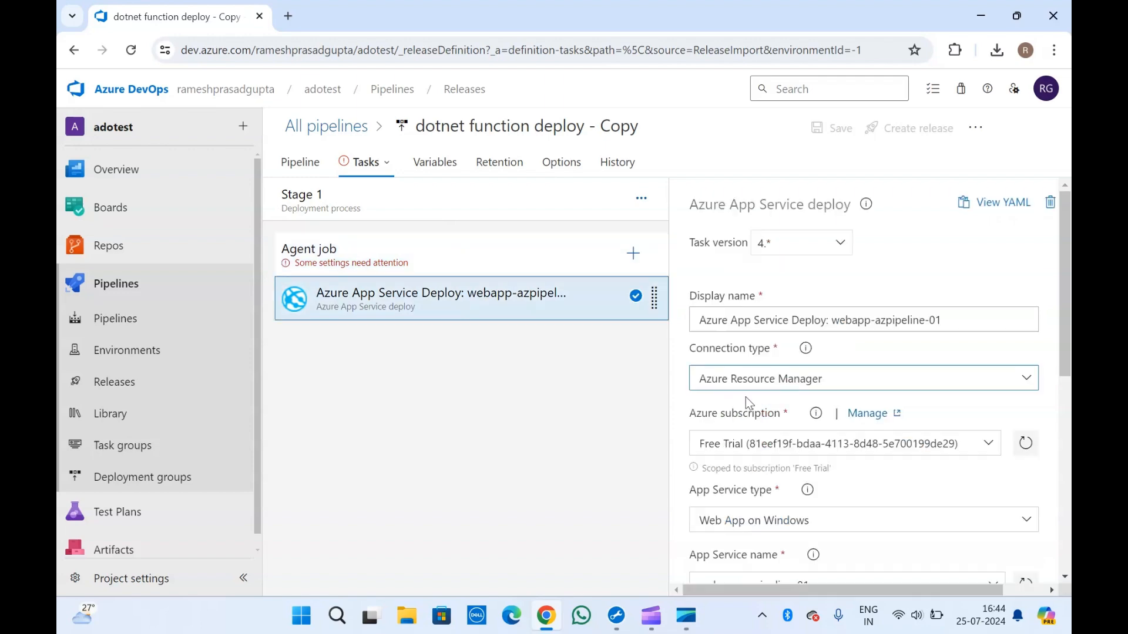
Review the Azure App Service Deploy task, the Agent job, the Stage 1 settings and the name of the imported release pipeline copy.
scroll(751, 467, down, 10)
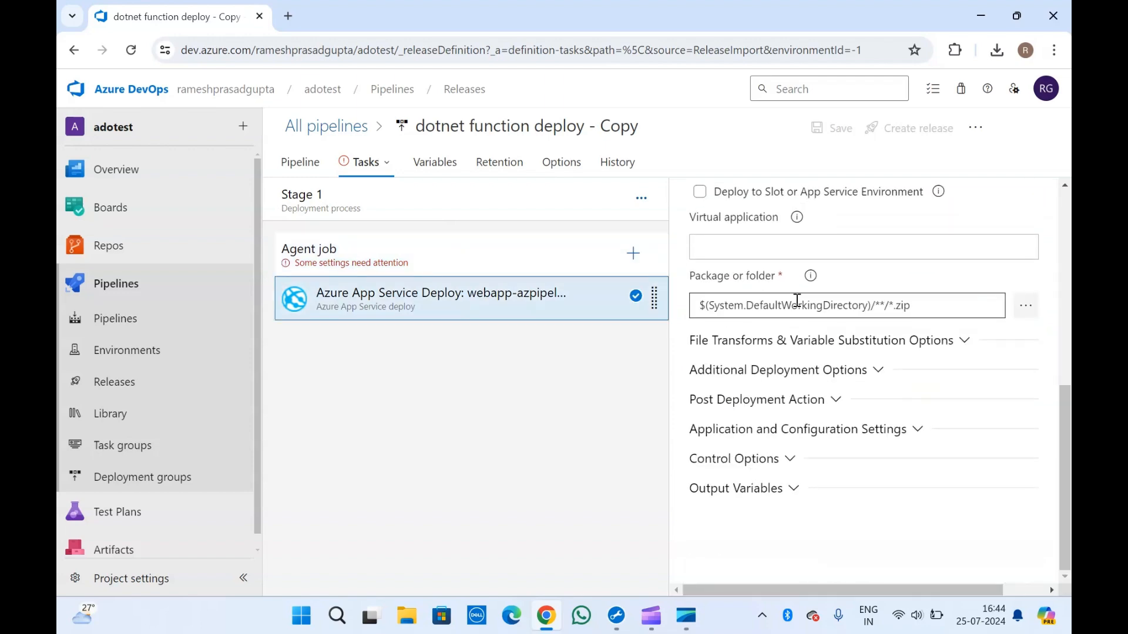
scroll(751, 274, up, 10)
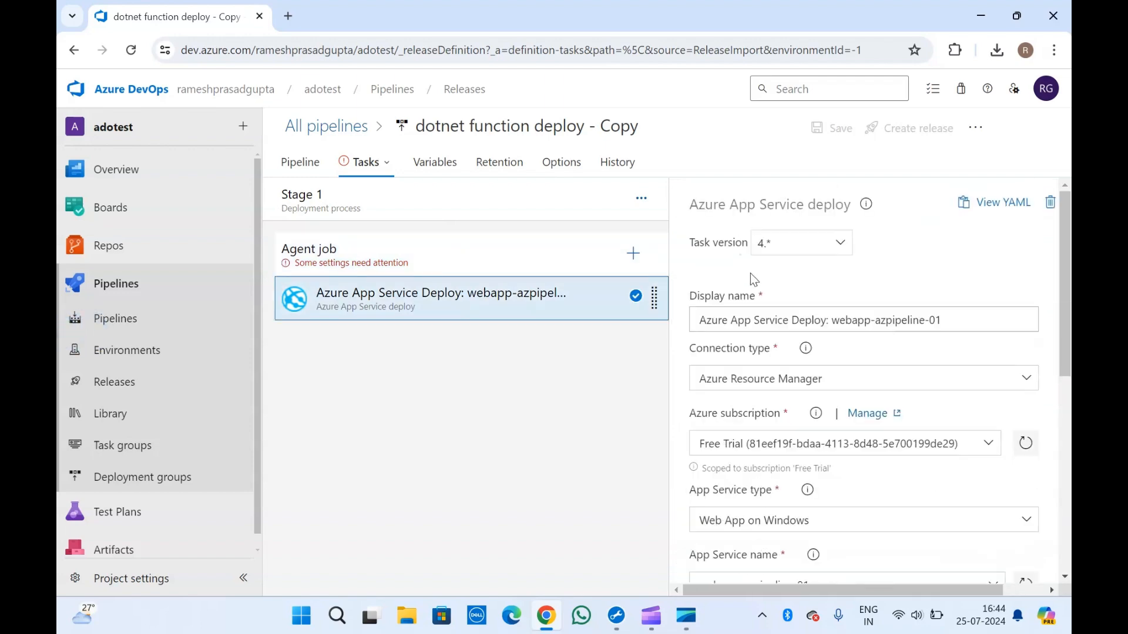
click(437, 260)
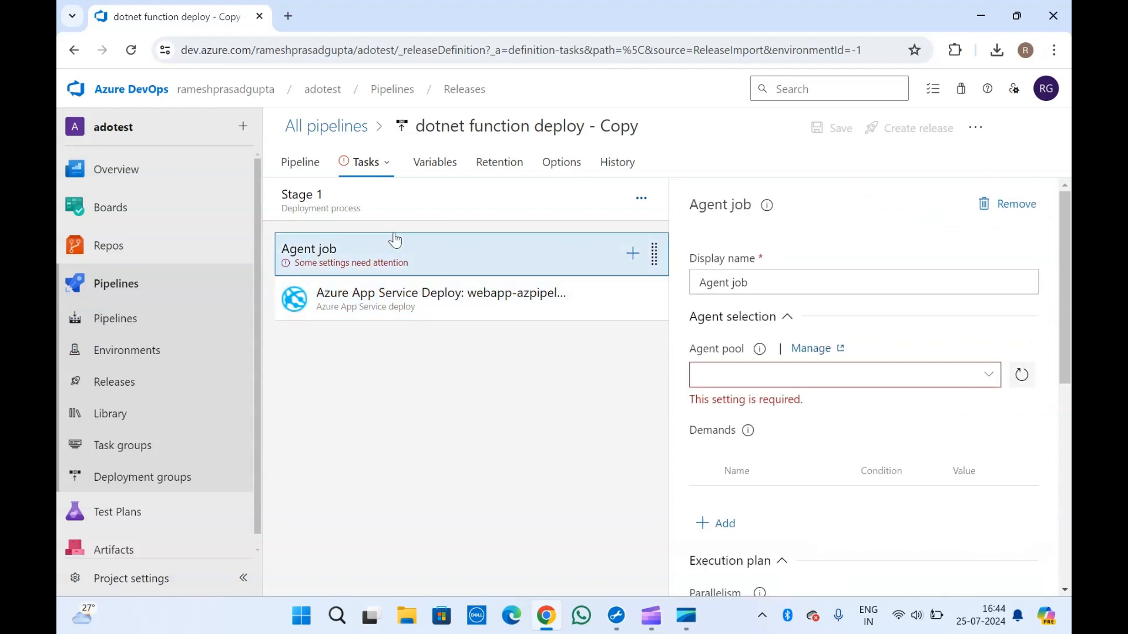
click(341, 207)
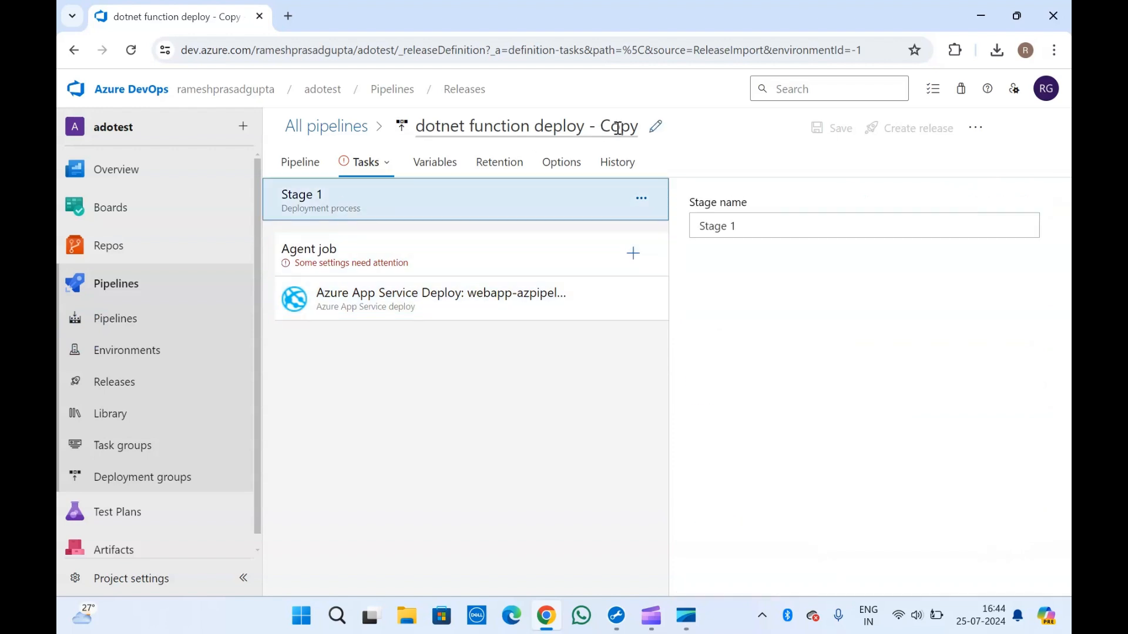
click(476, 123)
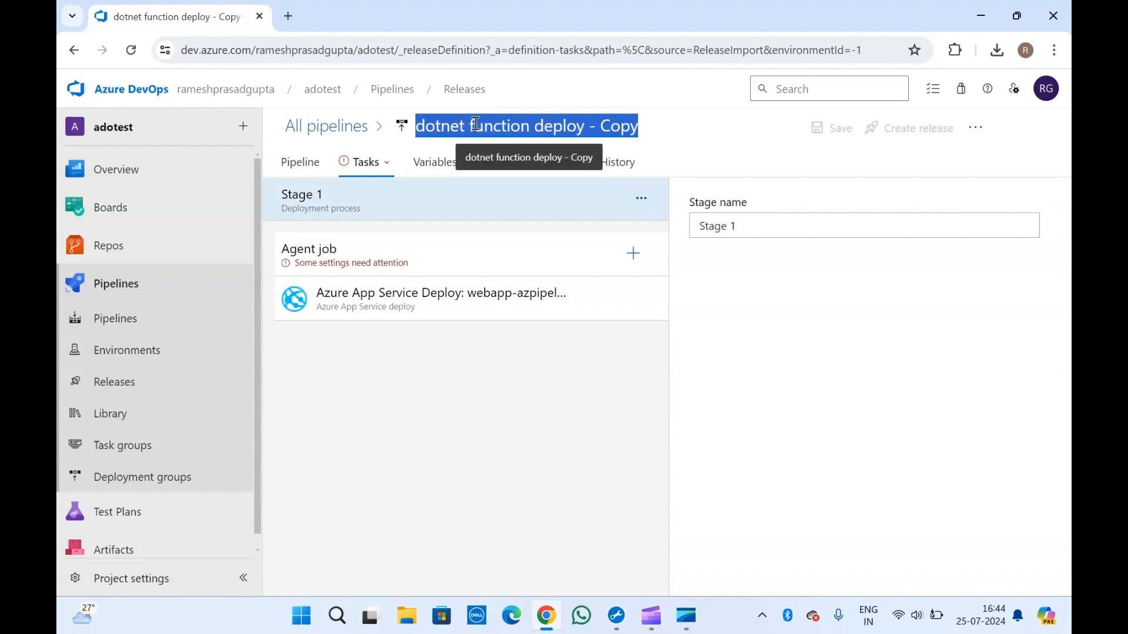
click(625, 127)
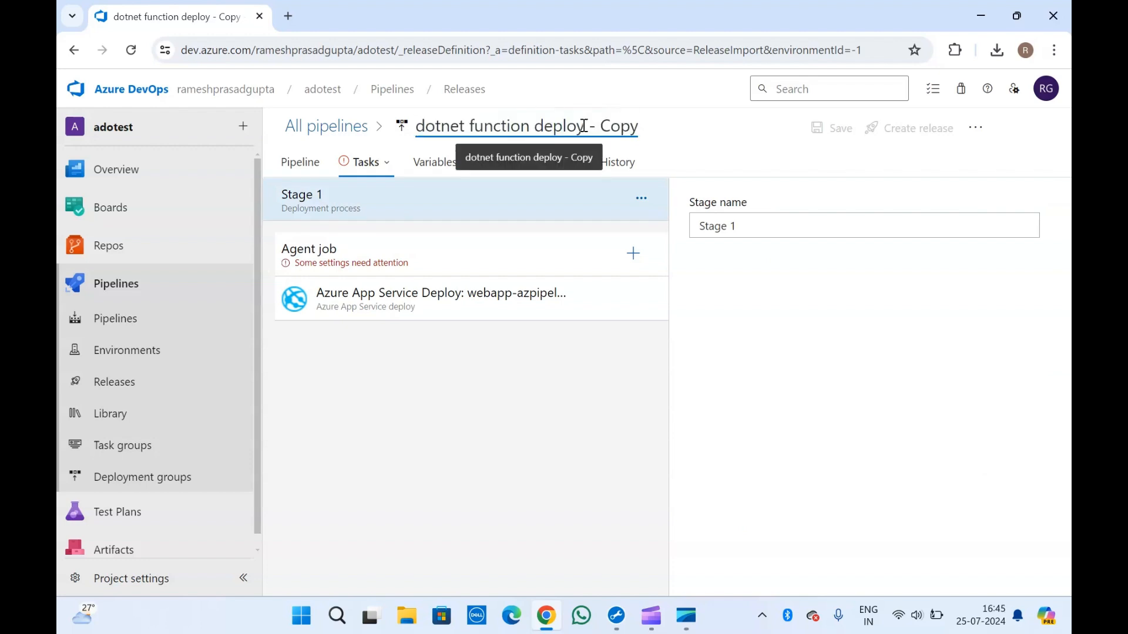
drag(586, 127, 641, 131)
click(731, 96)
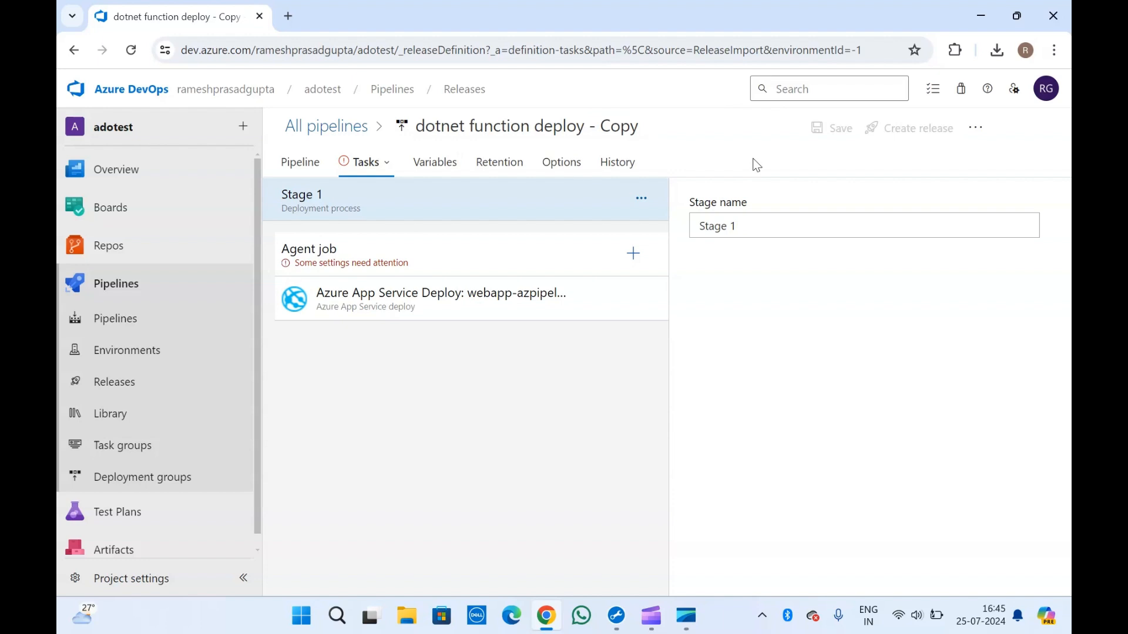
Leave the imported release pipeline copy without saving and open the adotest-CI-cmake build pipeline for editing.
click(135, 323)
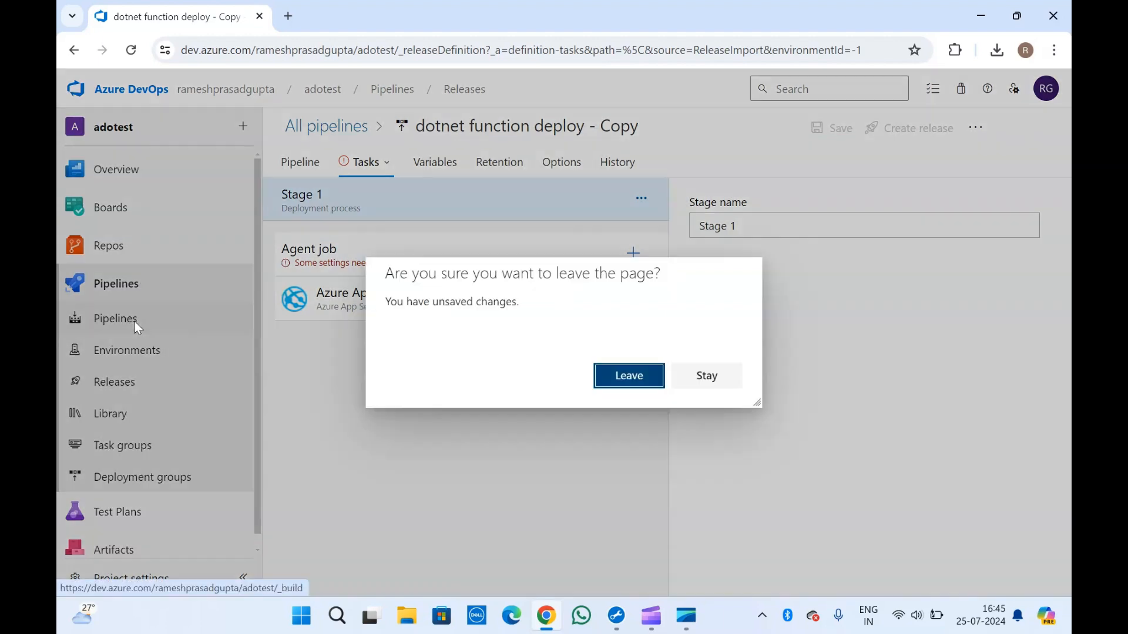
click(630, 376)
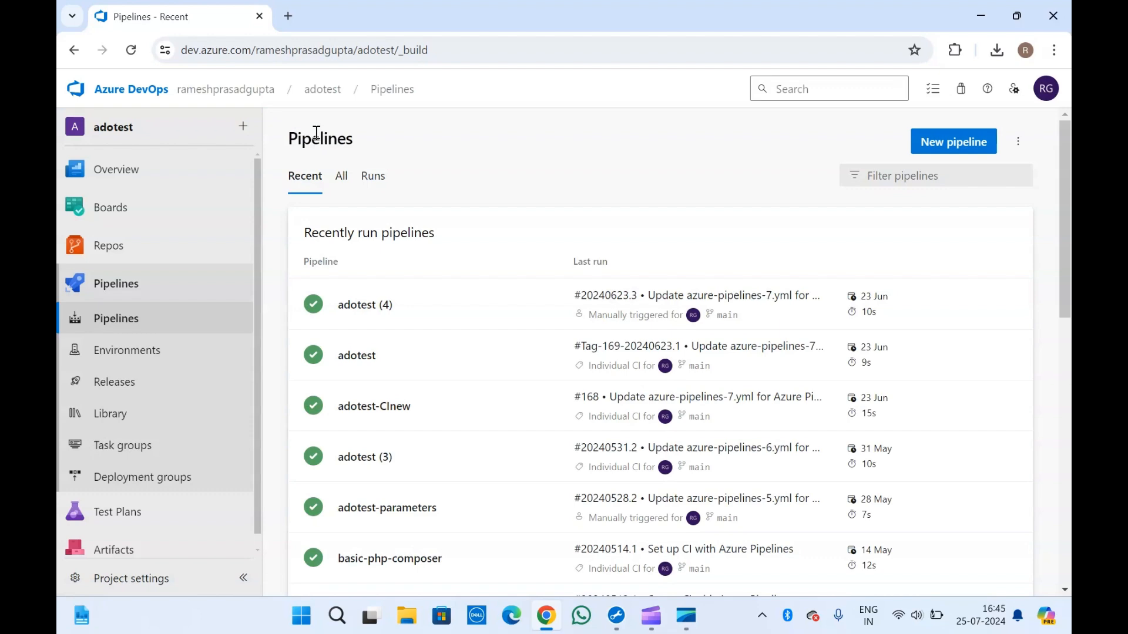
click(123, 319)
scroll(448, 388, down, 5)
scroll(447, 395, down, 3)
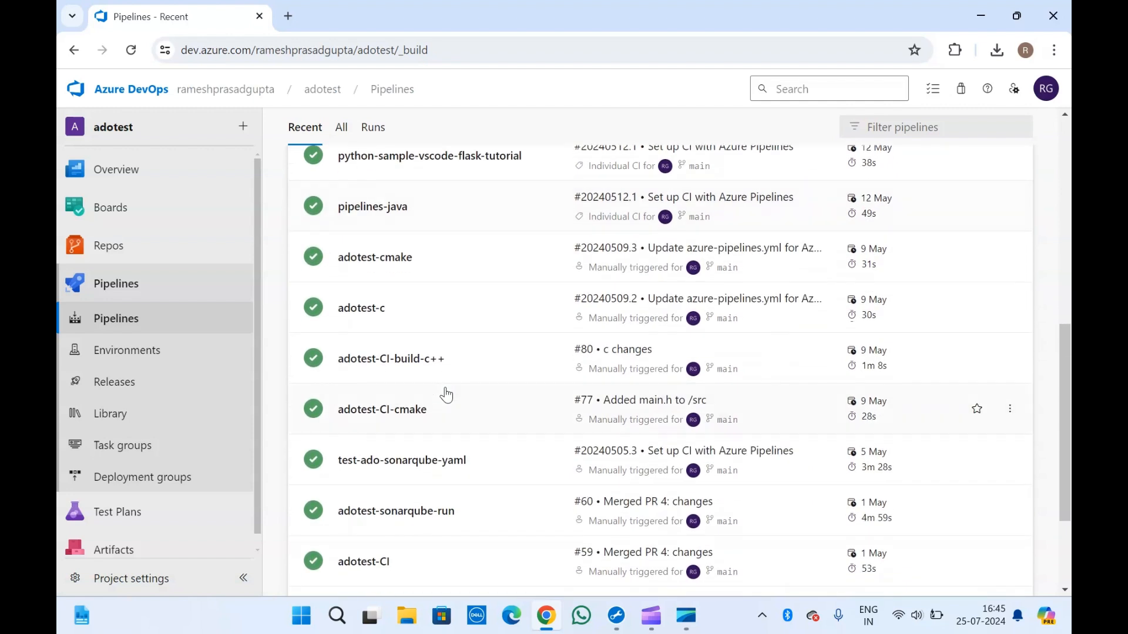
click(416, 411)
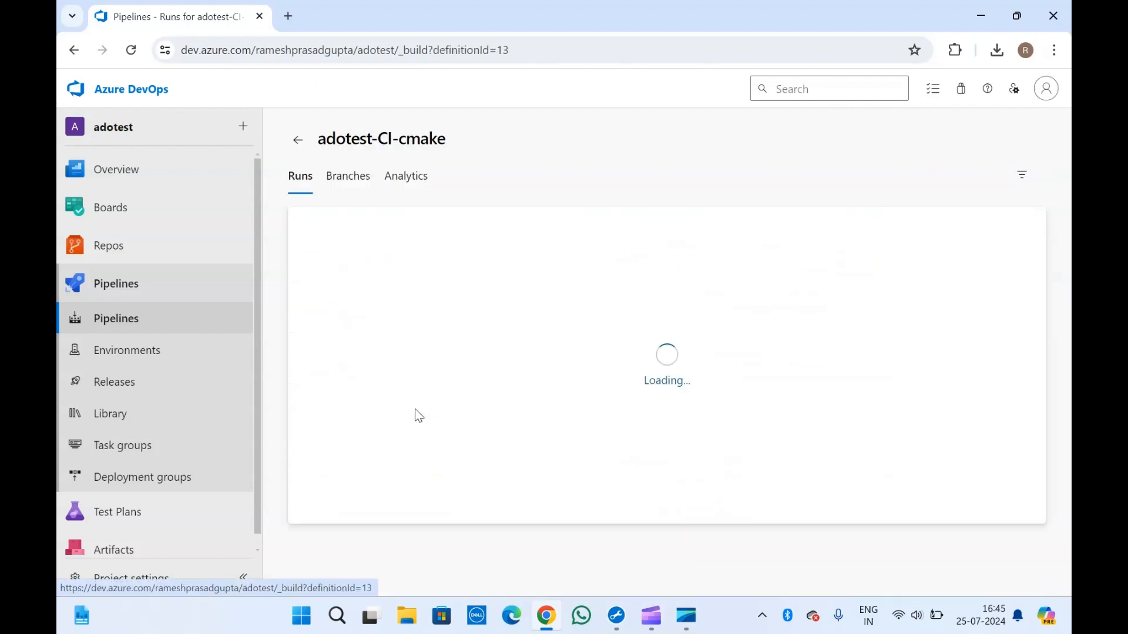
click(888, 152)
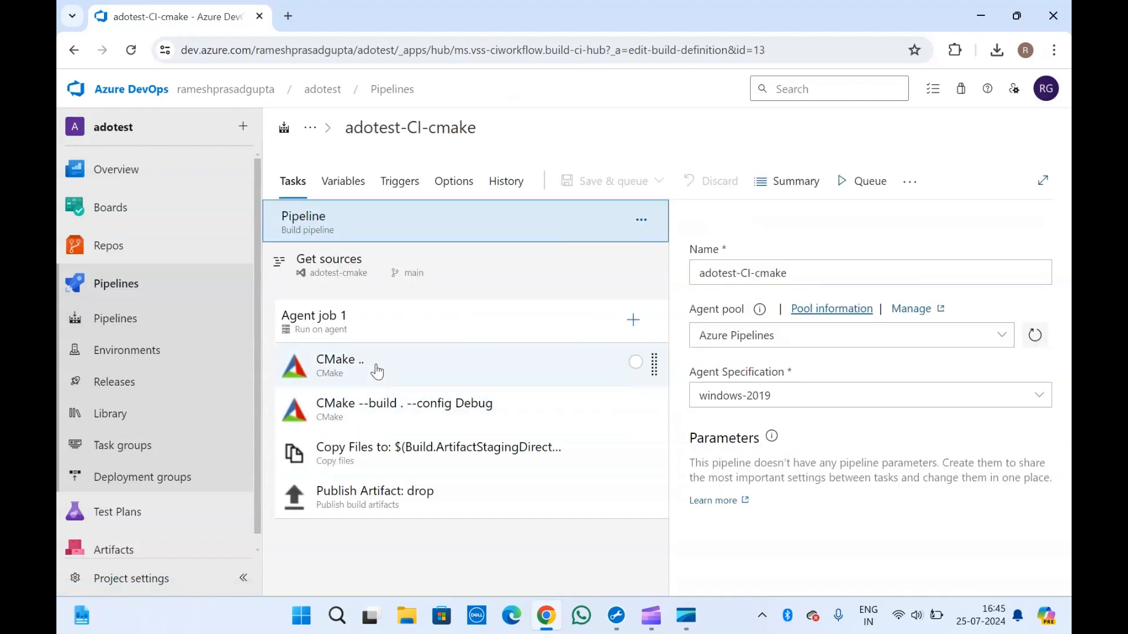
Examine the settings of the two CMake tasks and the Copy Files task in the adotest-CI-cmake pipeline.
click(376, 370)
click(412, 416)
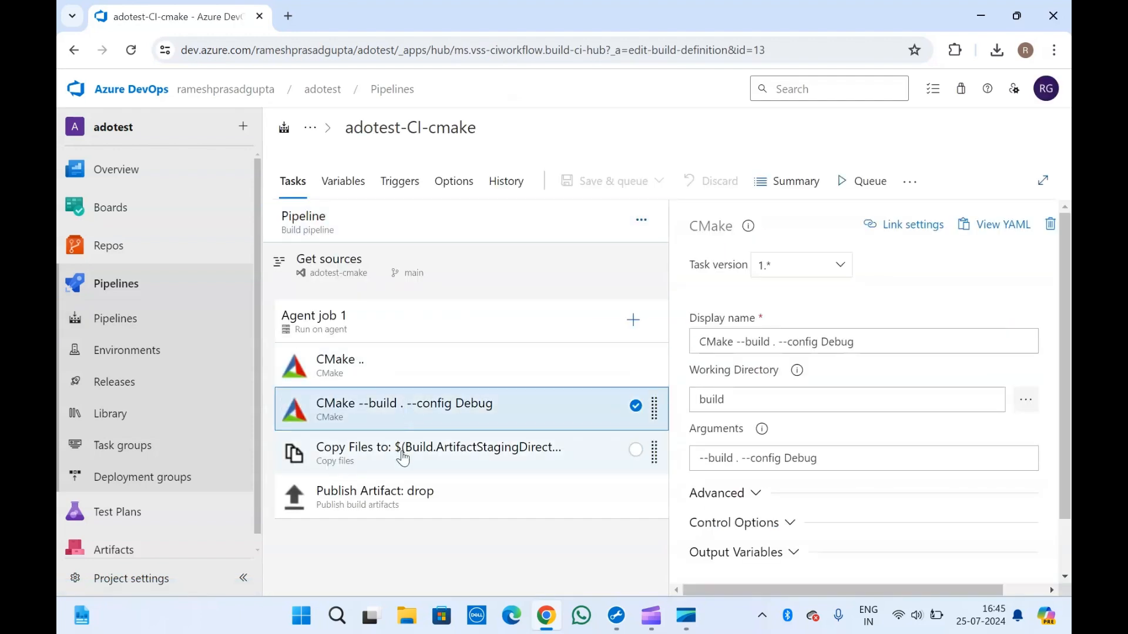
click(400, 454)
click(397, 380)
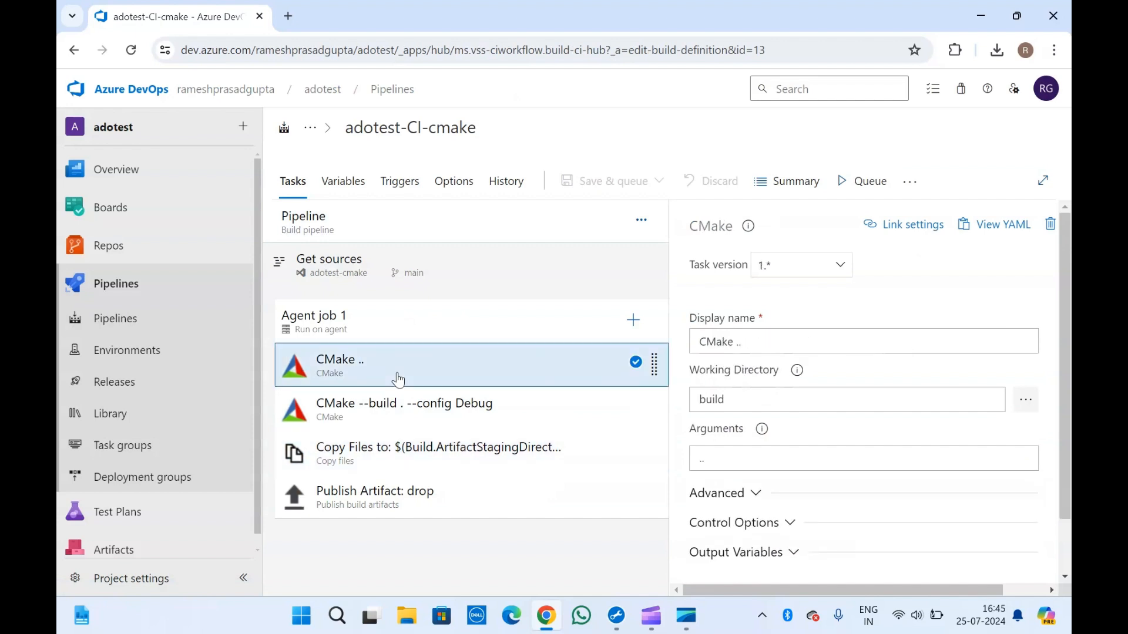
Return to the adotest-CI-cmake runs page and export the build pipeline to JSON.
click(72, 50)
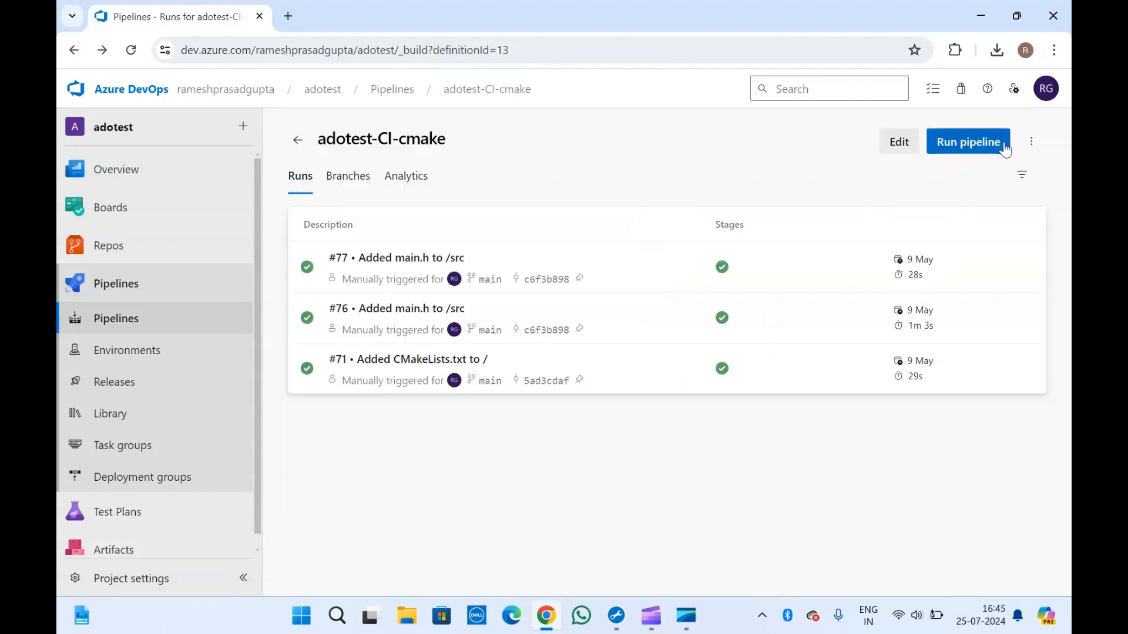
click(1031, 142)
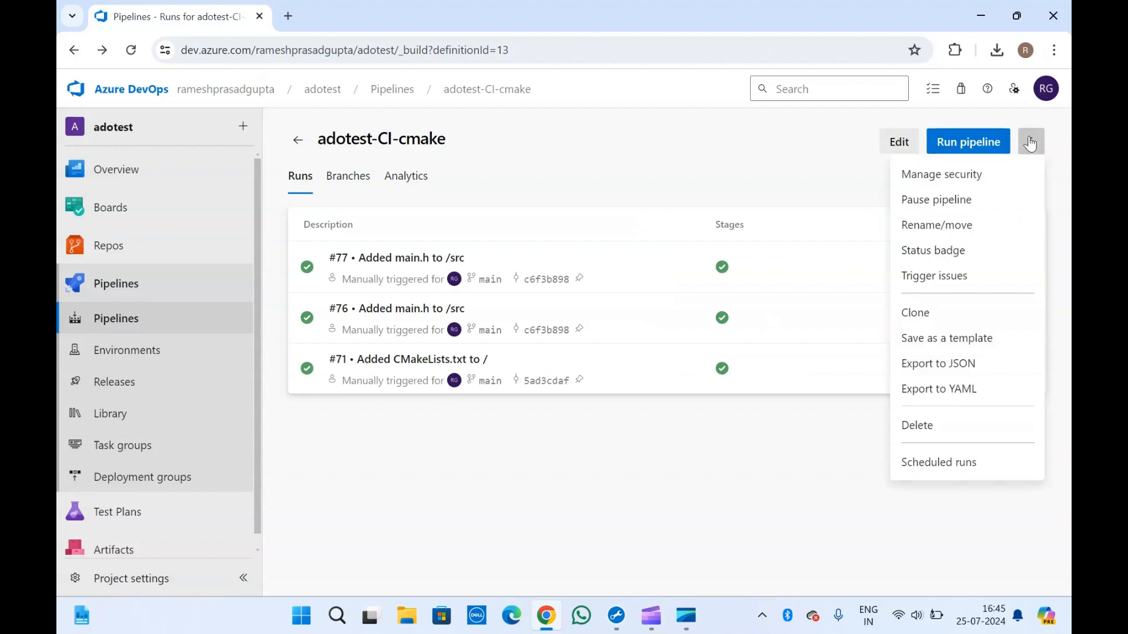
click(939, 373)
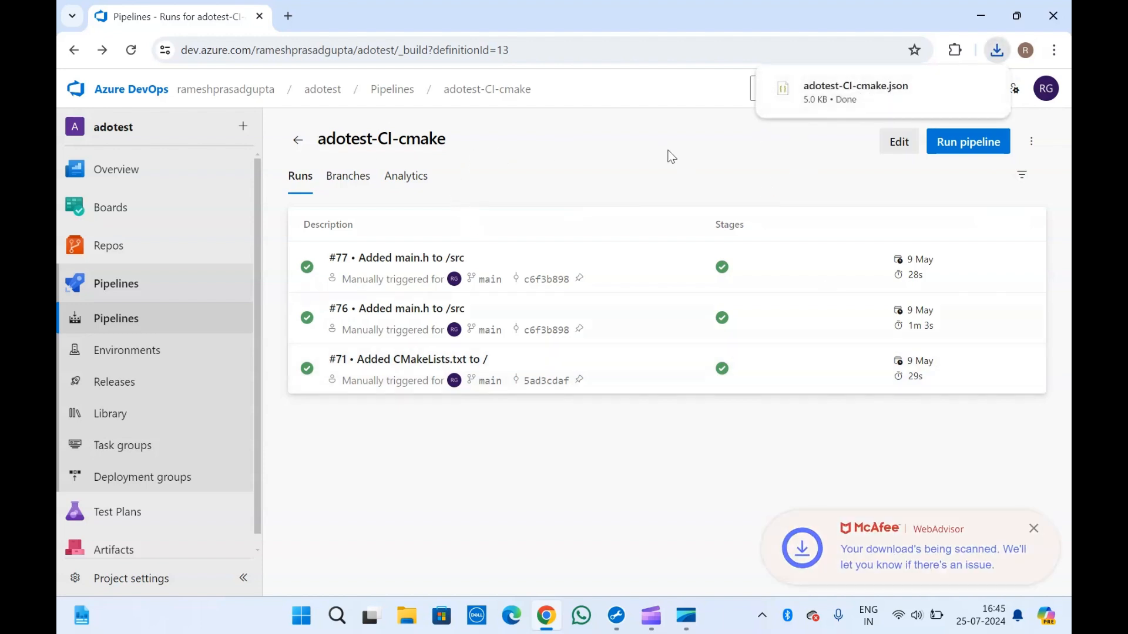
Import a build pipeline on the Pipelines page from the adotest-CI-cmake JSON file in the Downloads folder.
click(125, 321)
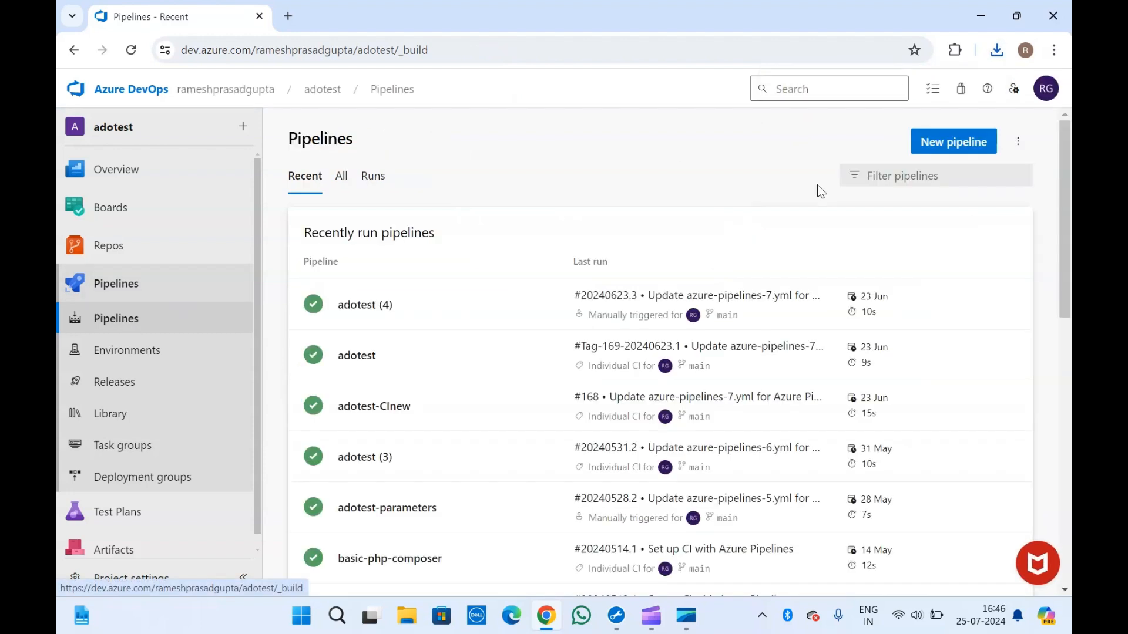
click(1020, 142)
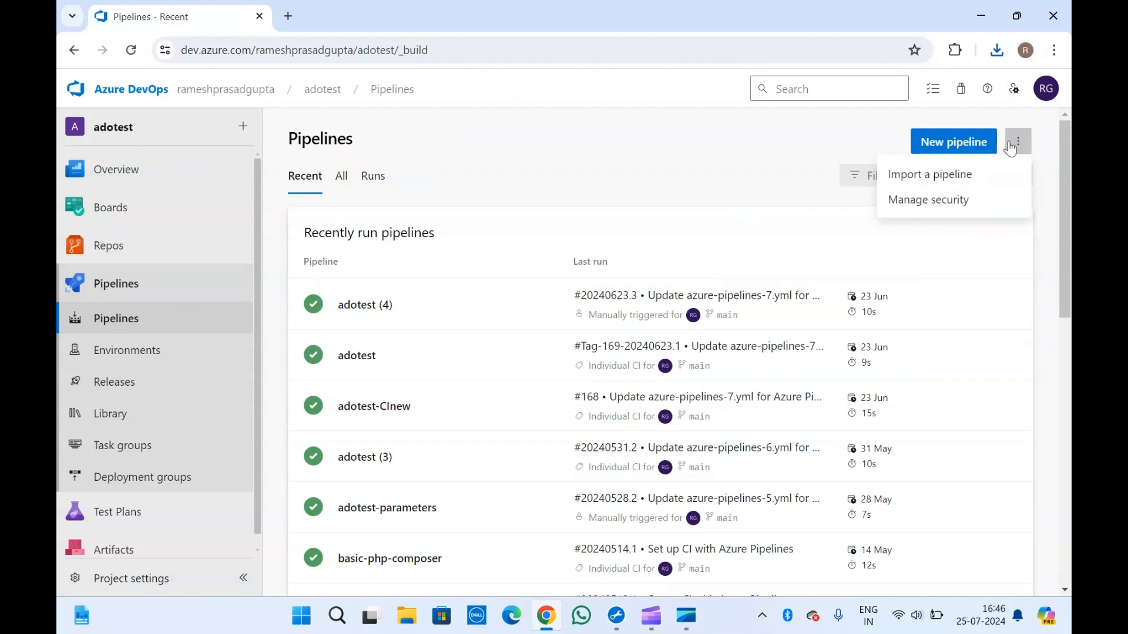
click(926, 176)
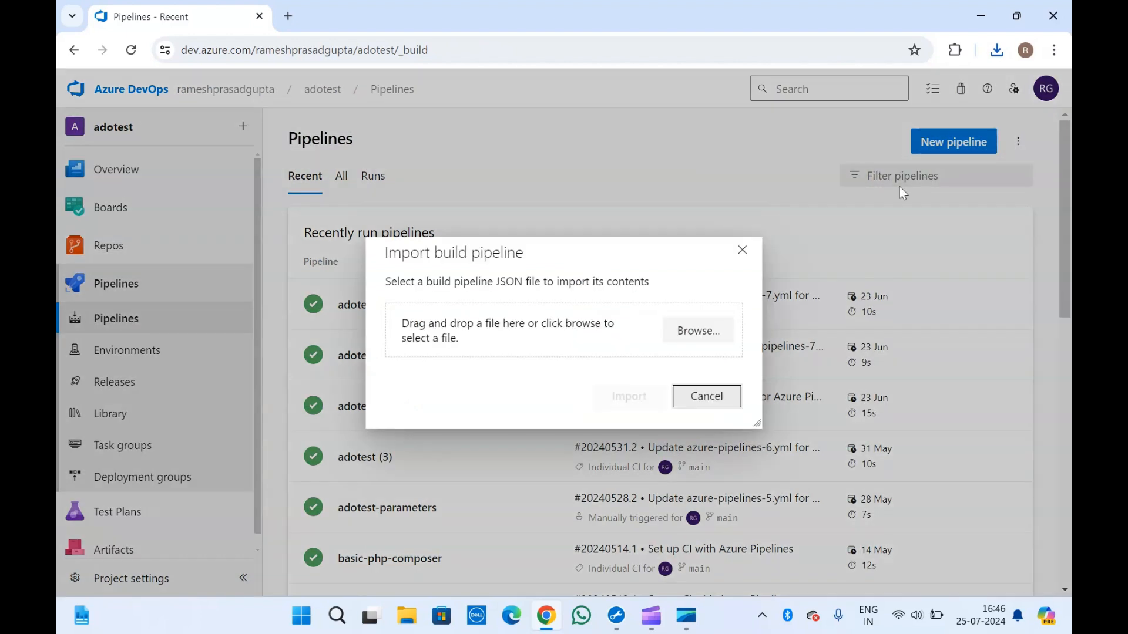
click(708, 333)
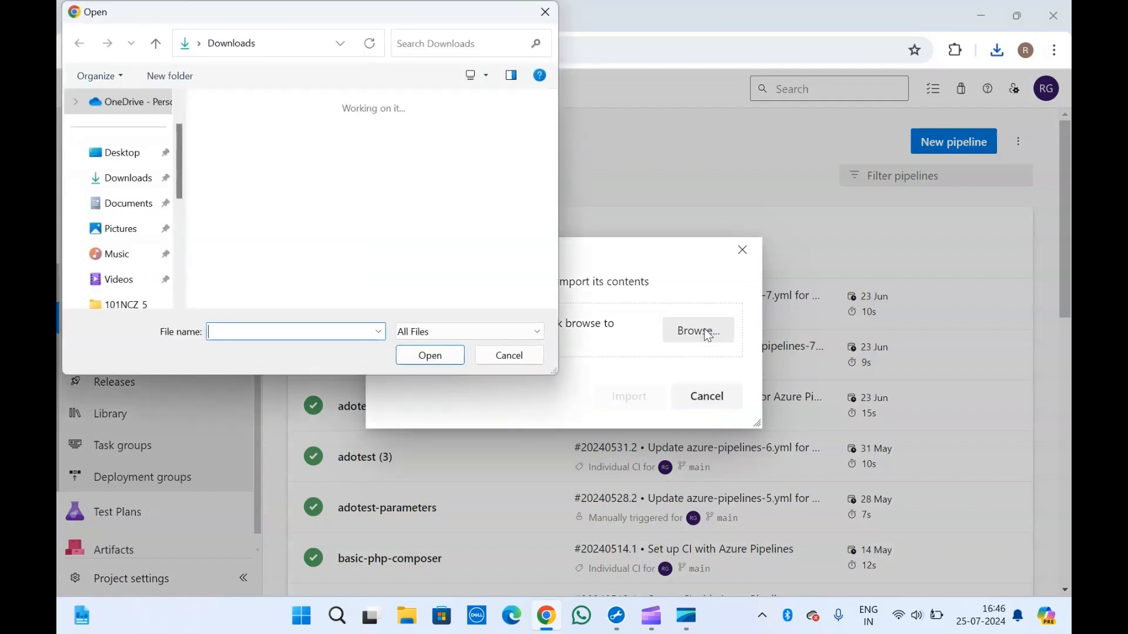
click(237, 141)
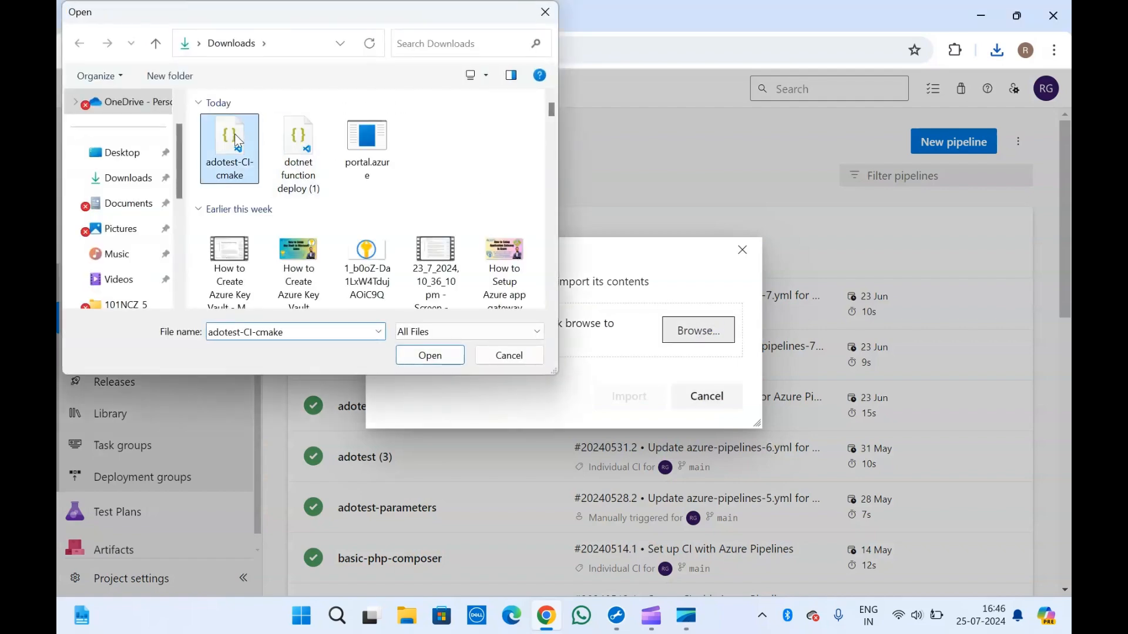
double_click(236, 141)
click(615, 387)
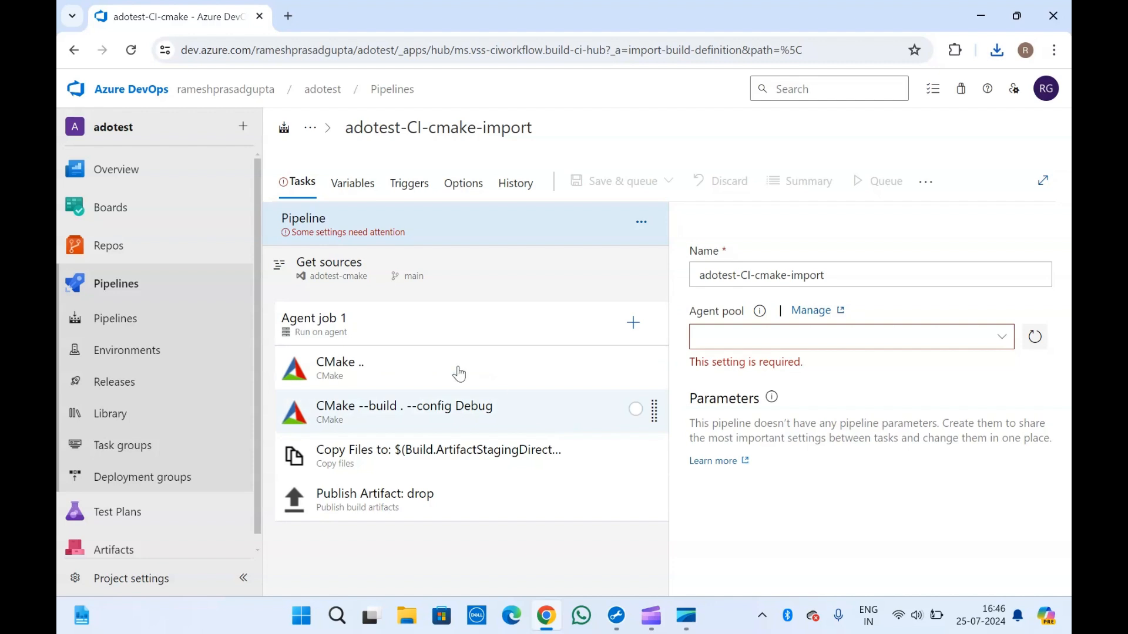
Examine the CMake and Copy Files tasks of the imported build pipeline, and leave it without saving.
click(403, 330)
click(411, 381)
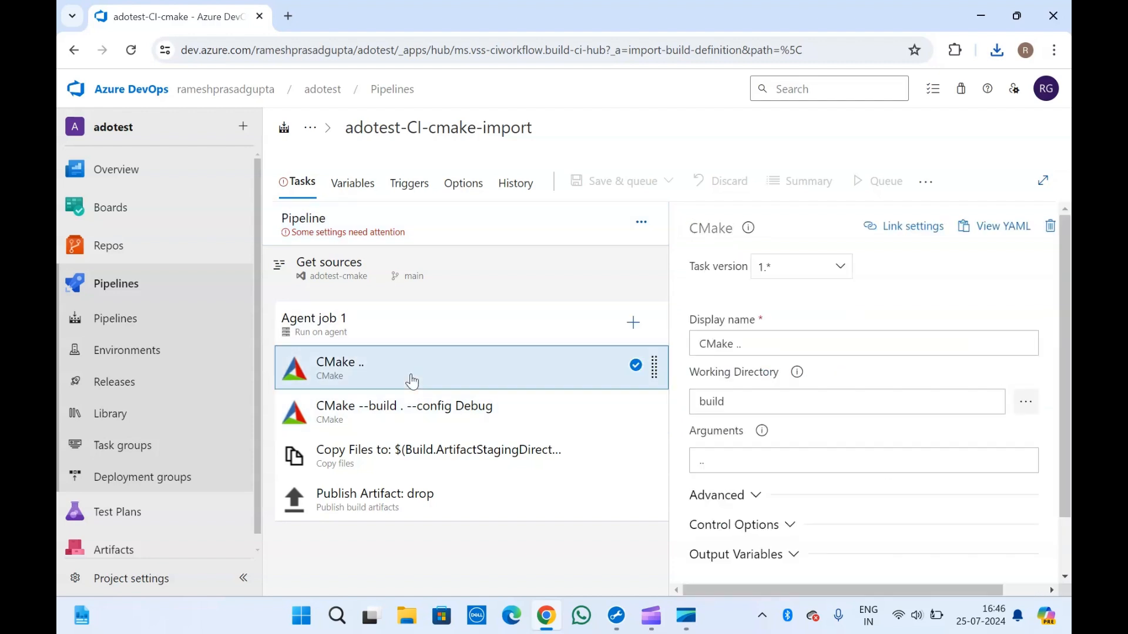
click(415, 410)
click(419, 461)
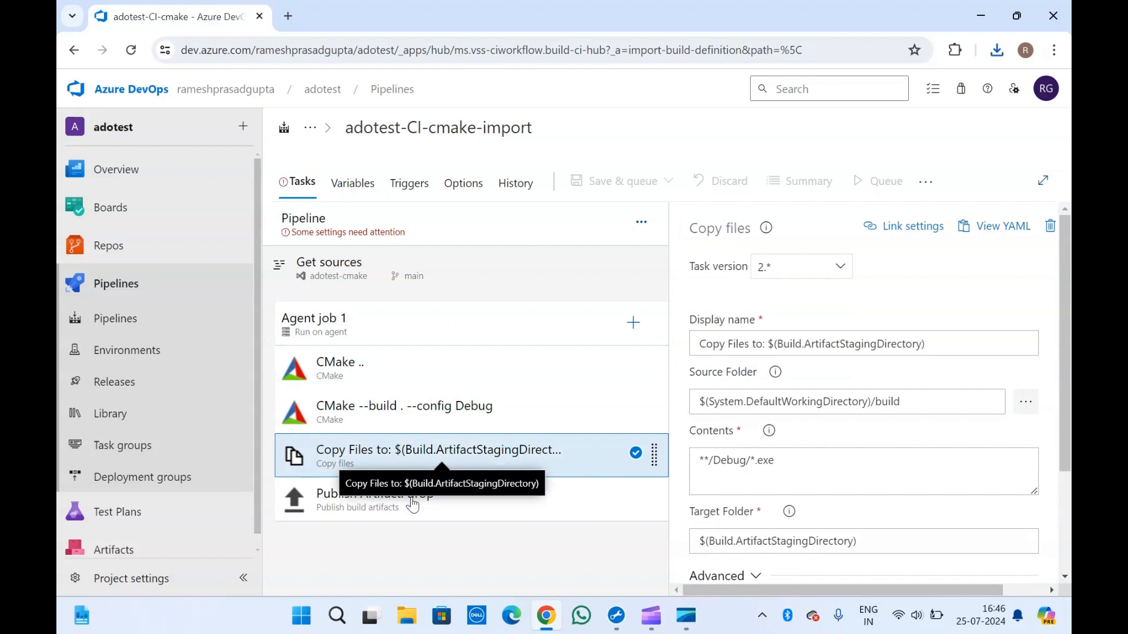
click(360, 385)
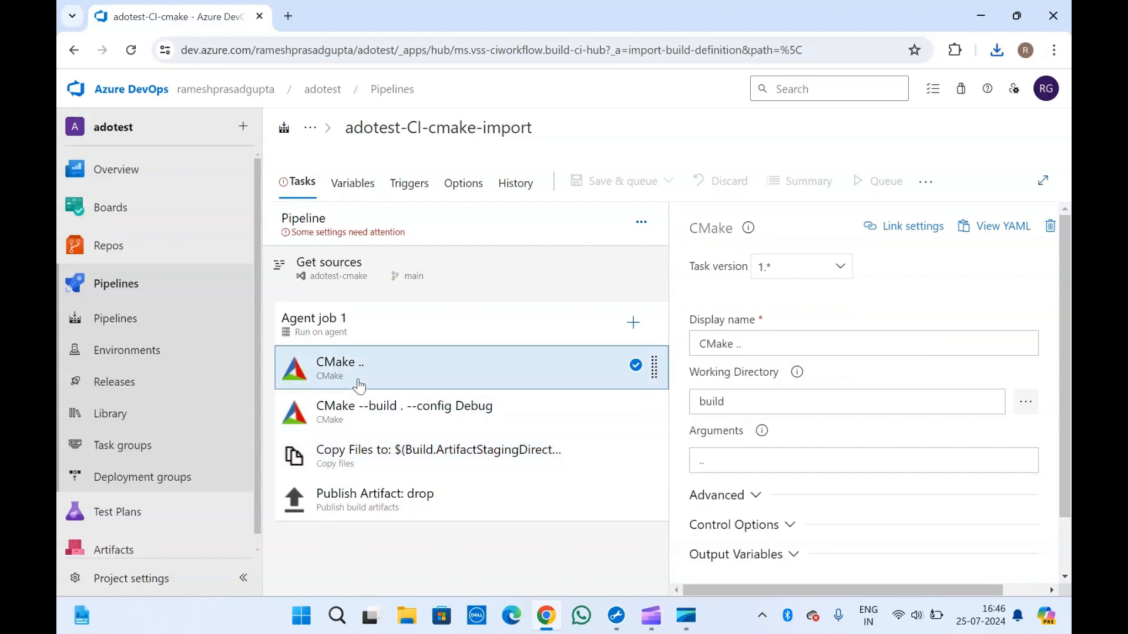
click(121, 318)
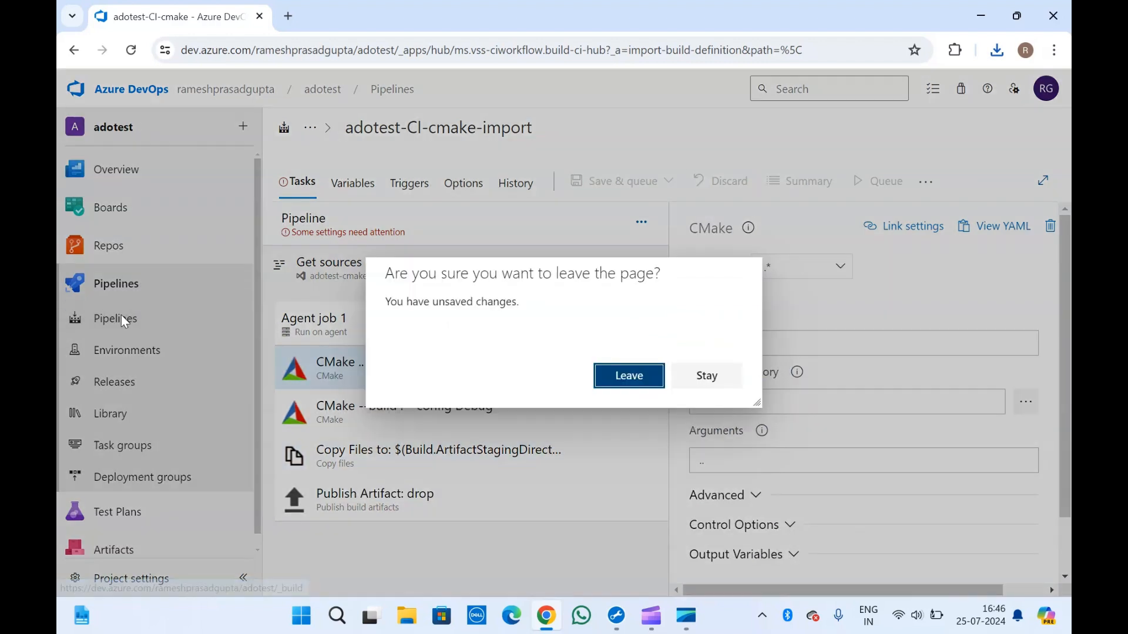
click(629, 374)
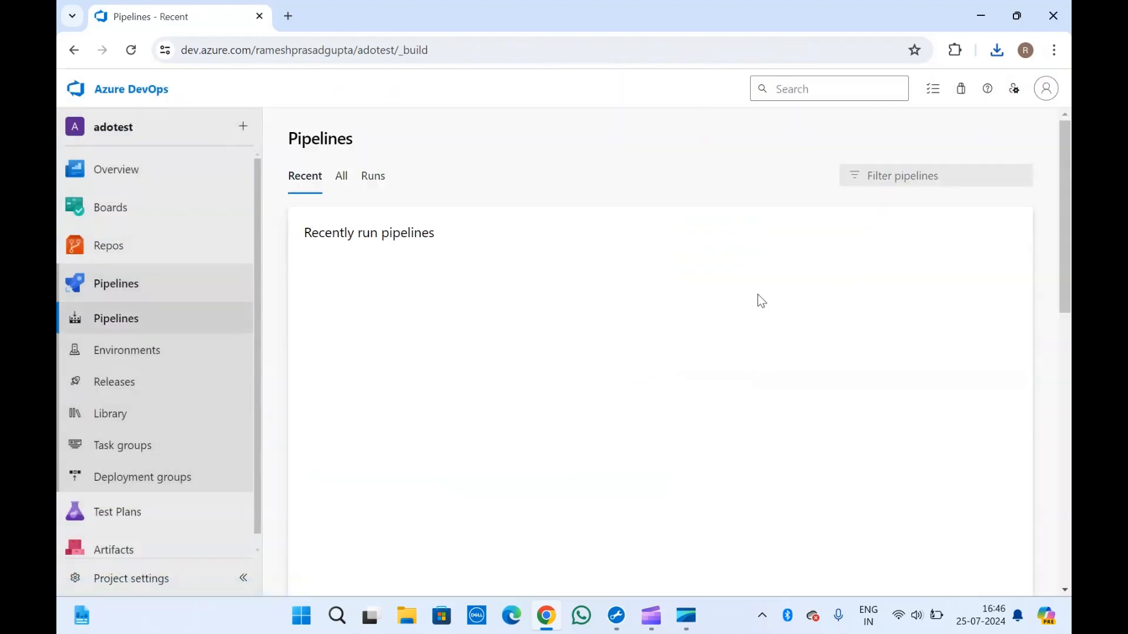
Open the adotest-CI-cmake pipeline, view its available export options and return to the Pipelines list.
scroll(387, 485, down, 6)
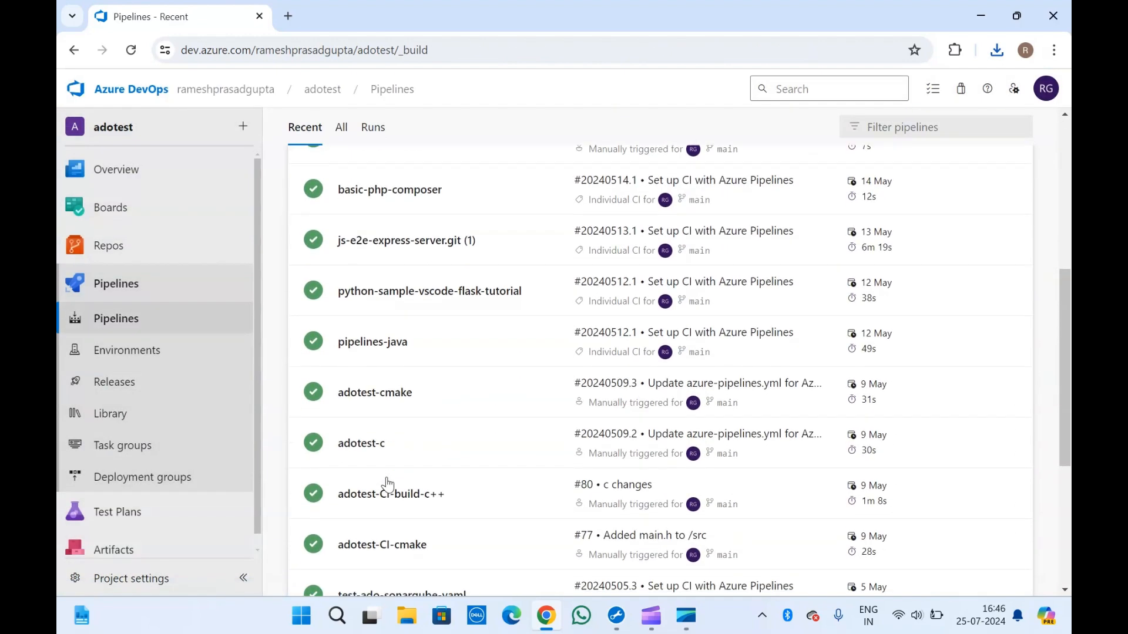
scroll(387, 485, down, 1)
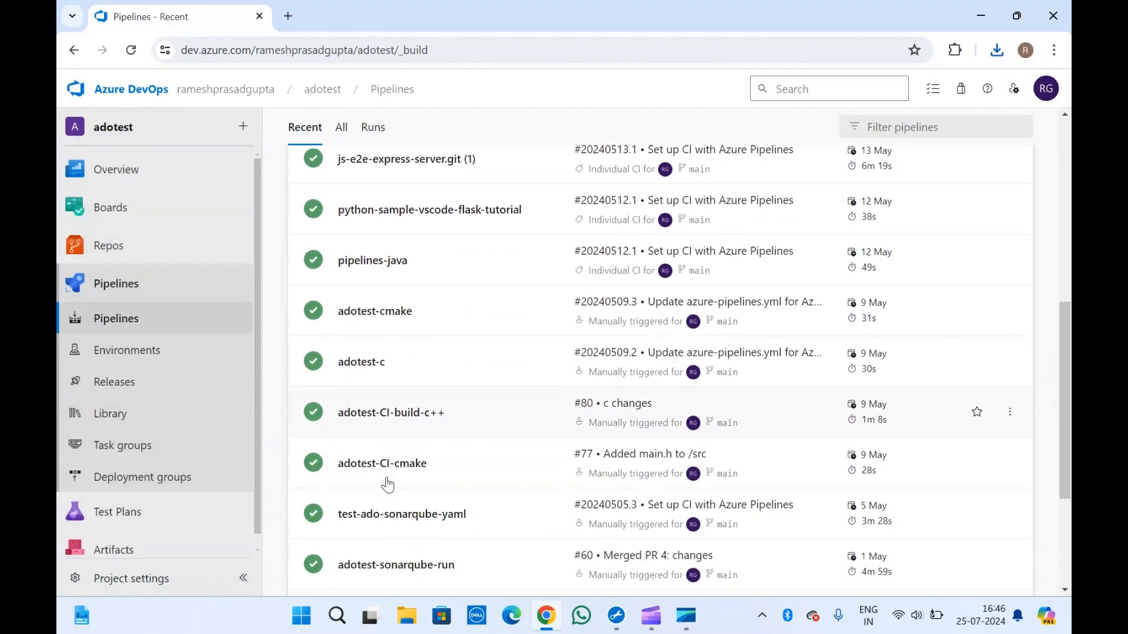
click(423, 462)
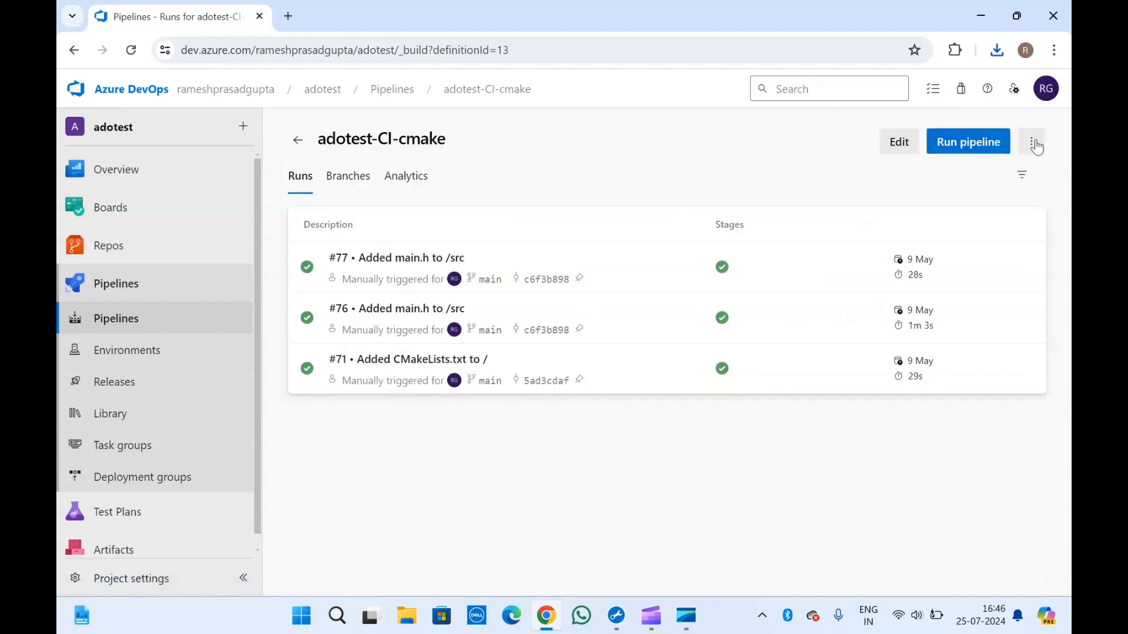
click(1034, 143)
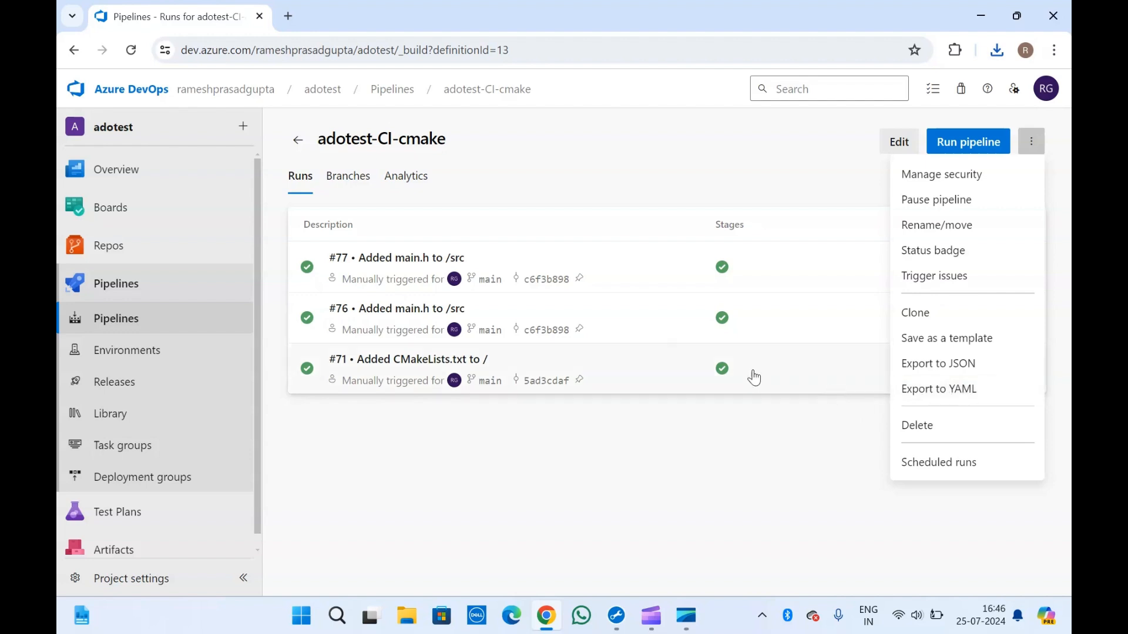
click(372, 138)
double_click(372, 138)
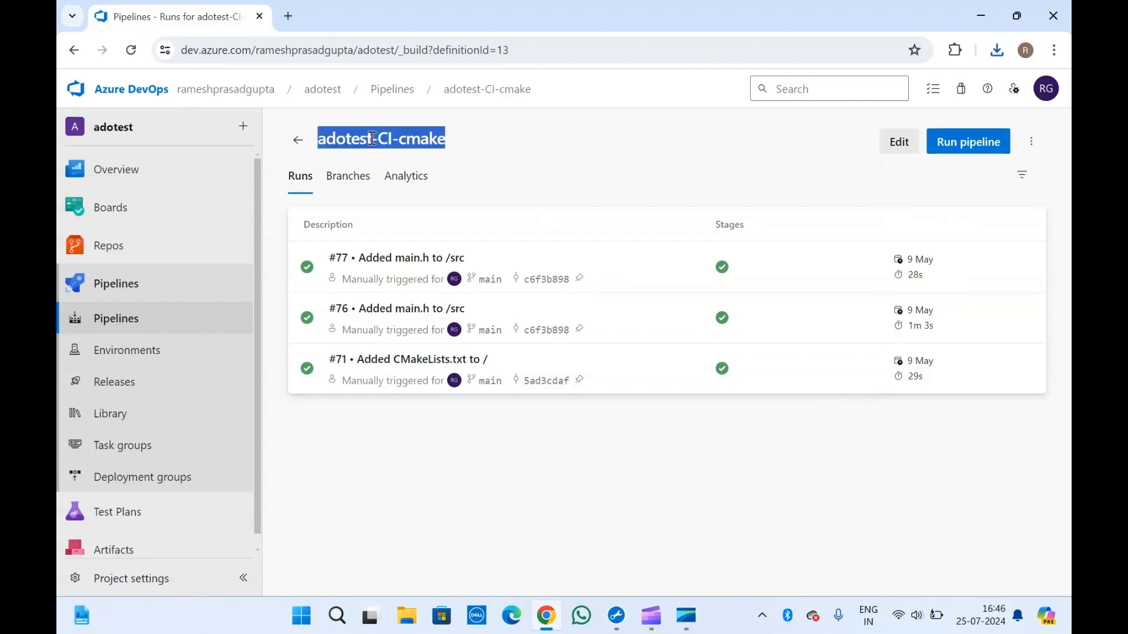
click(512, 148)
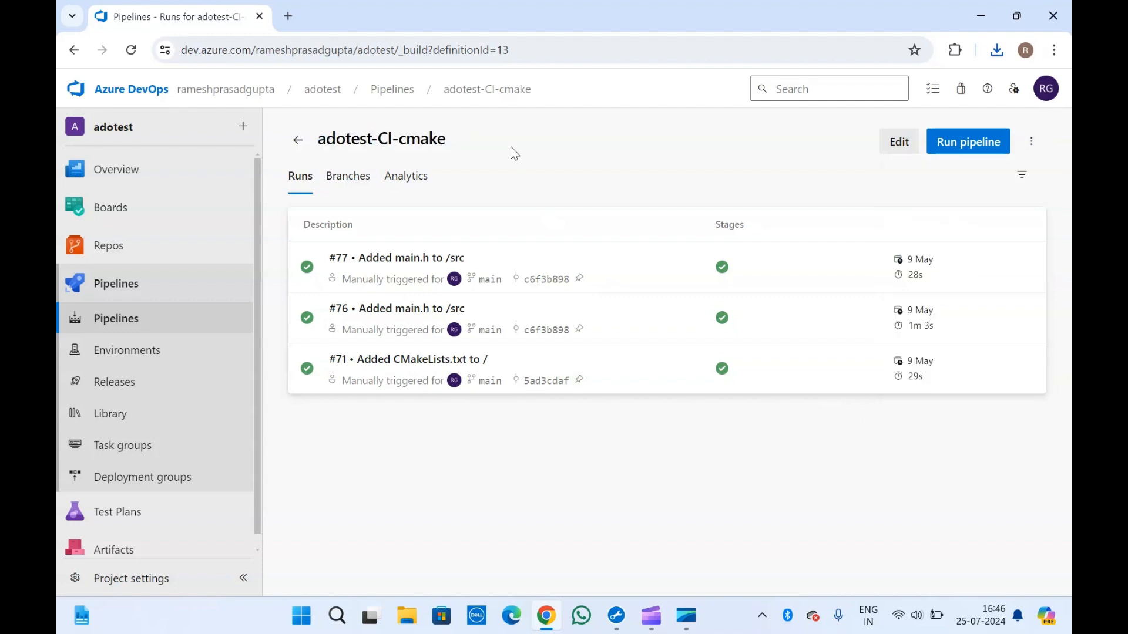
click(299, 144)
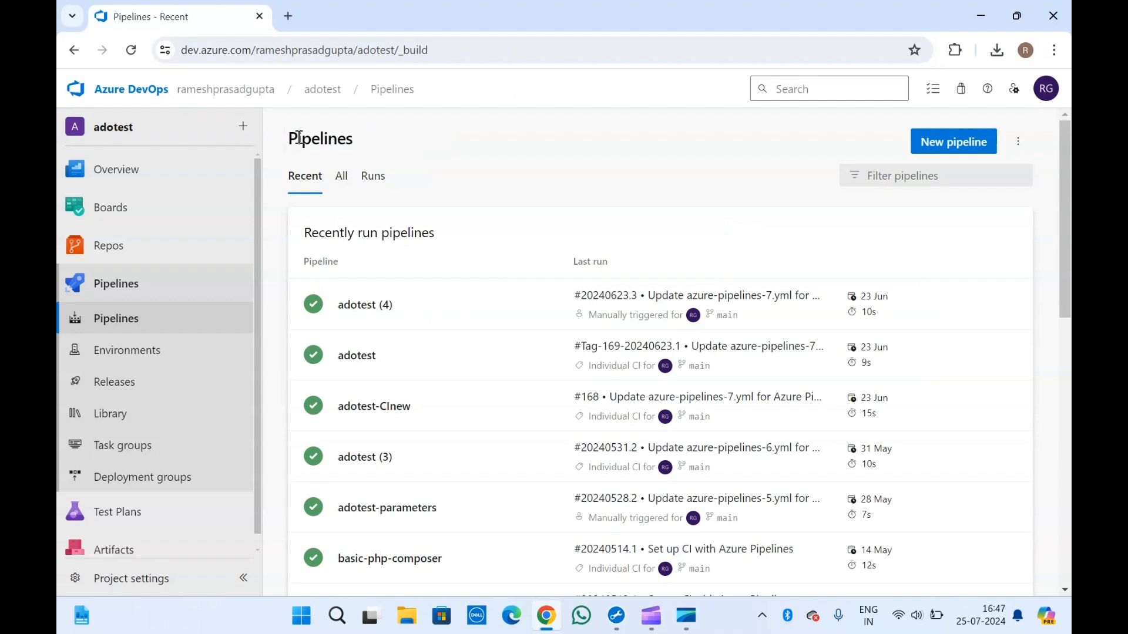
Open the adotest (4) pipeline for editing and examine the steps section of azure-pipelines-7.yml.
click(124, 383)
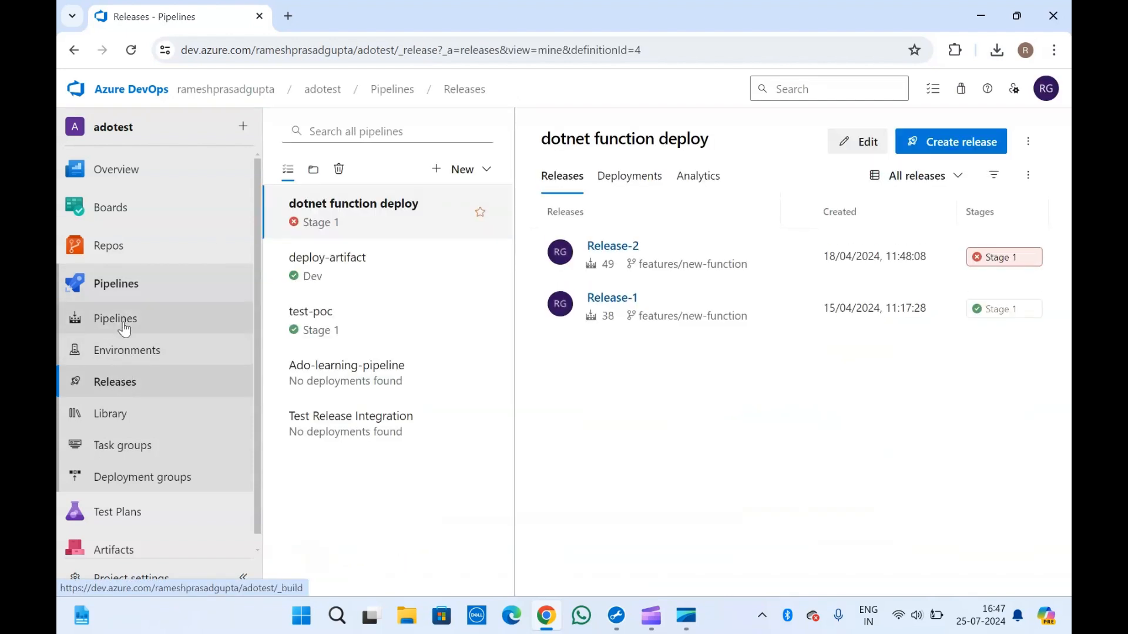
click(124, 325)
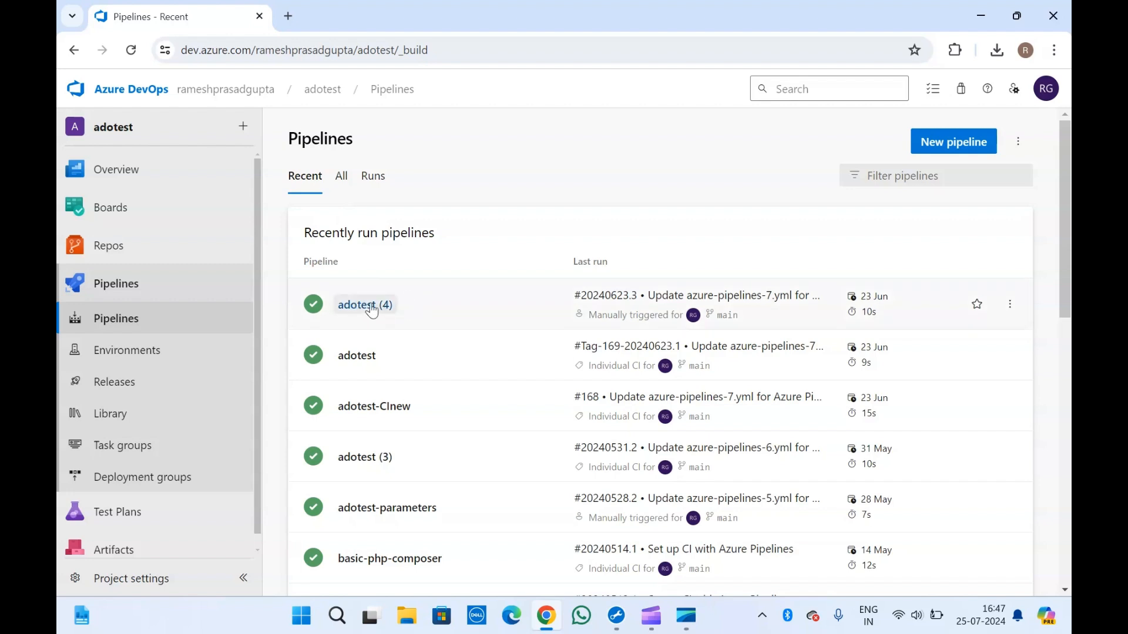
click(423, 307)
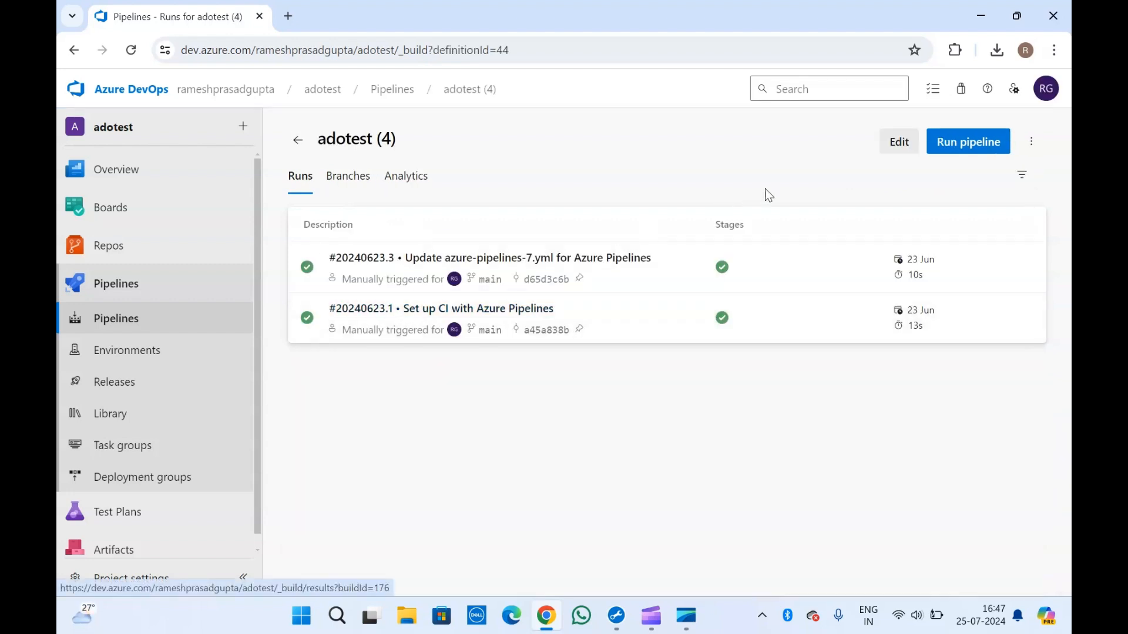
click(897, 147)
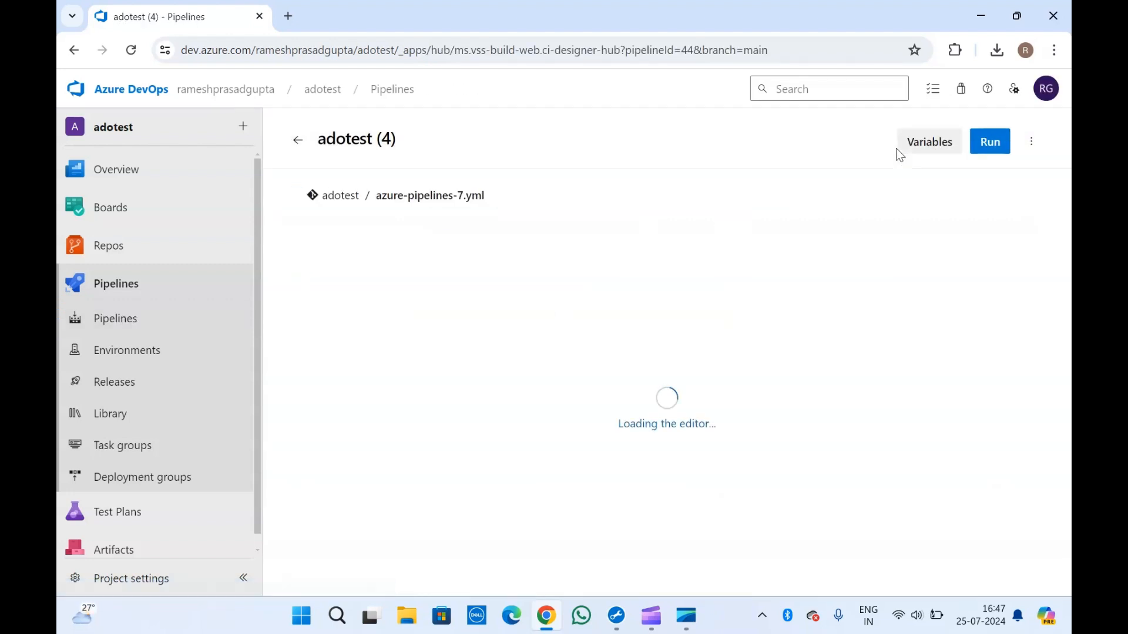
scroll(472, 408, down, 3)
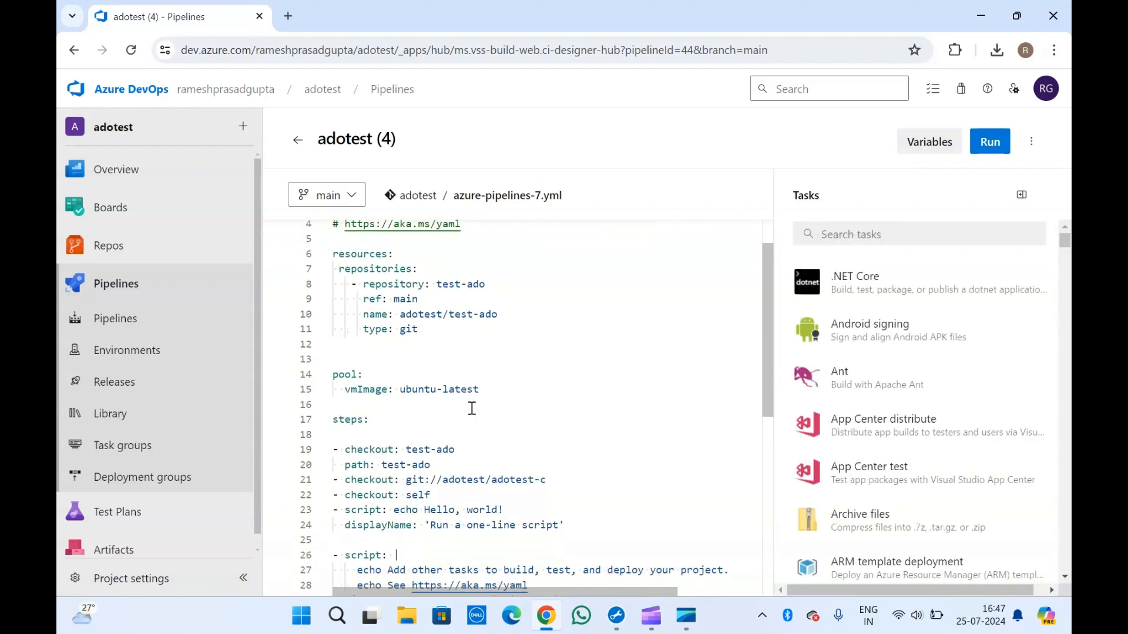
scroll(472, 408, down, 4)
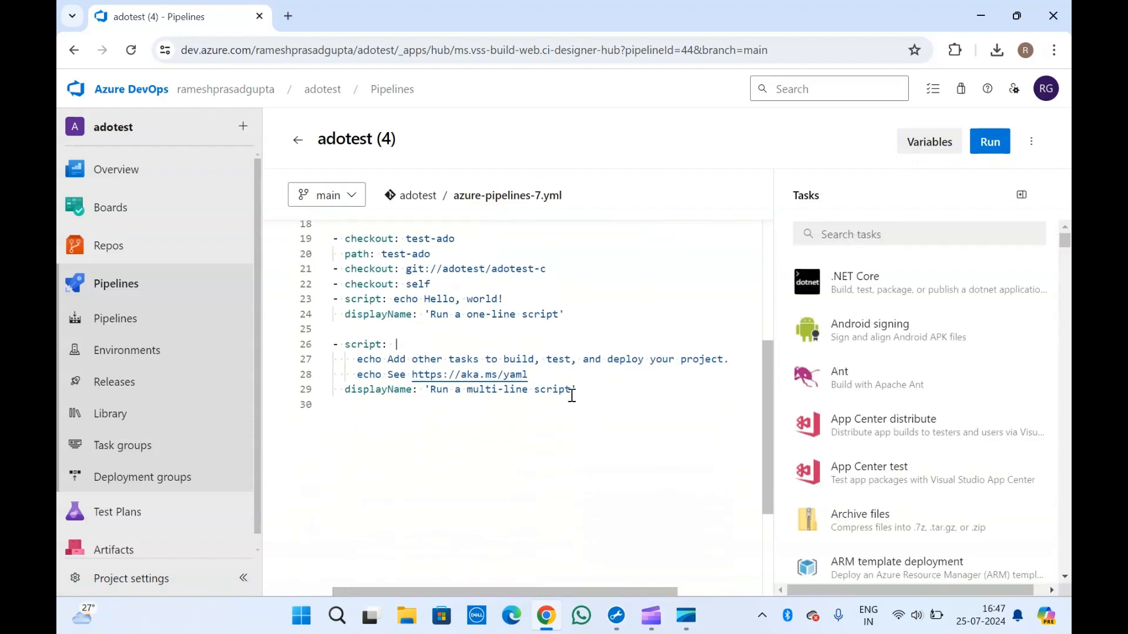
drag(571, 390, 333, 239)
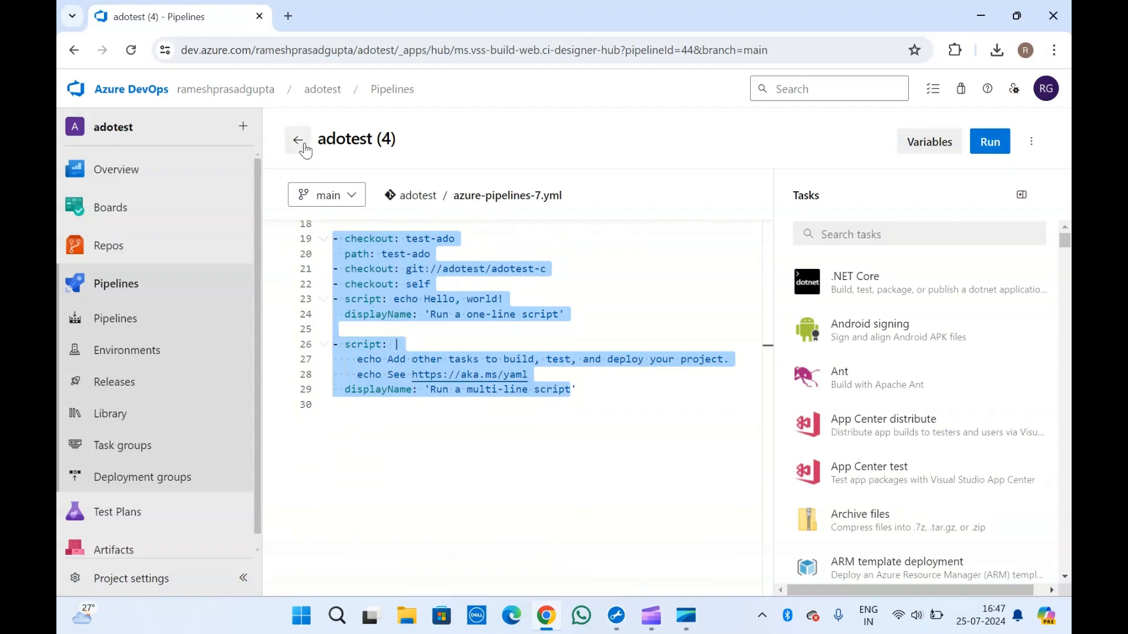
Look for an export option among the additional actions of adotest (4), both in its YAML editor and on its runs page.
click(1041, 144)
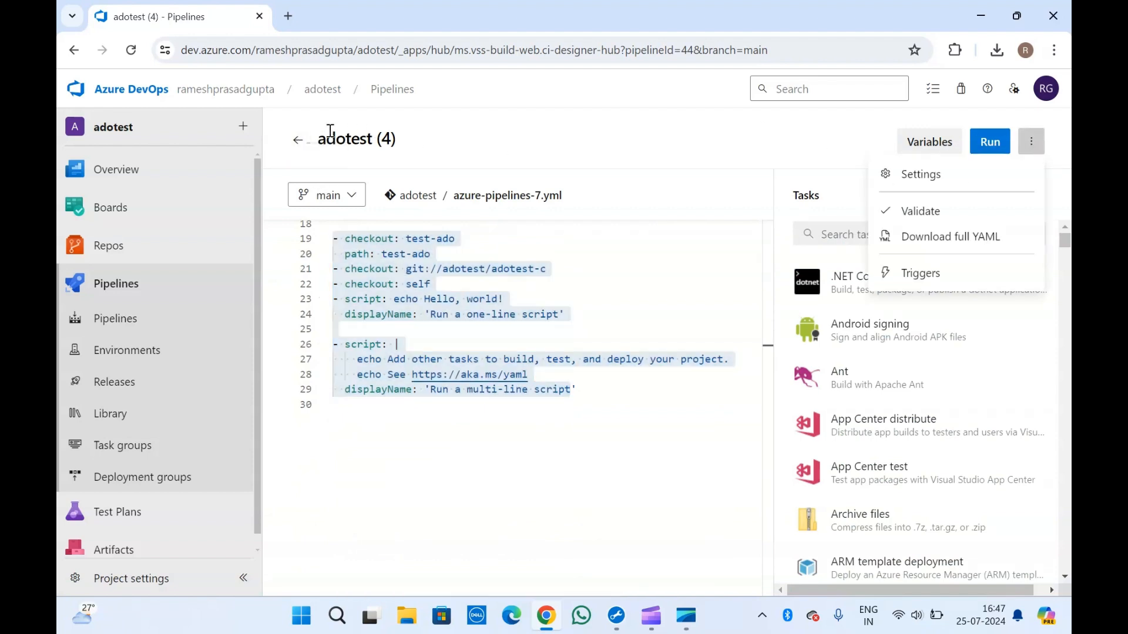
click(295, 140)
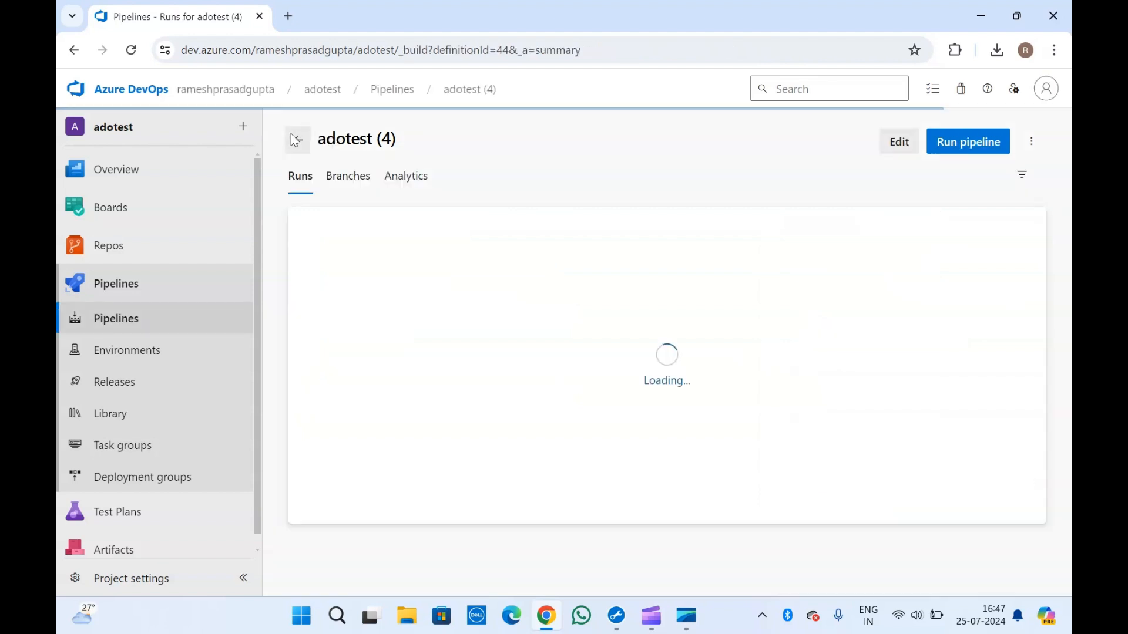
click(1032, 147)
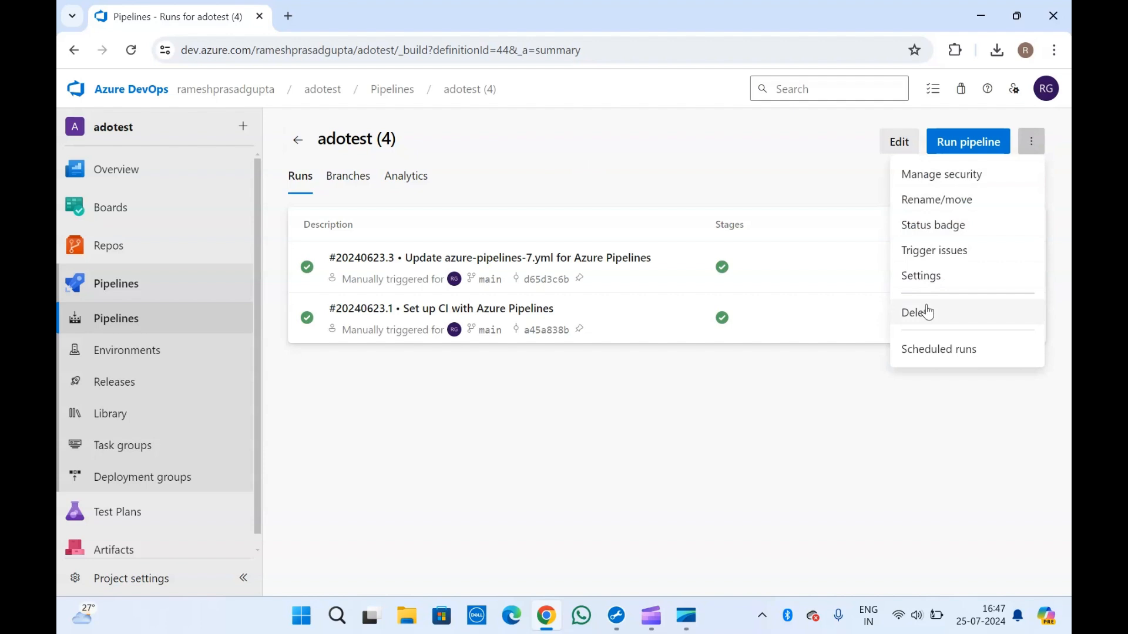
click(790, 156)
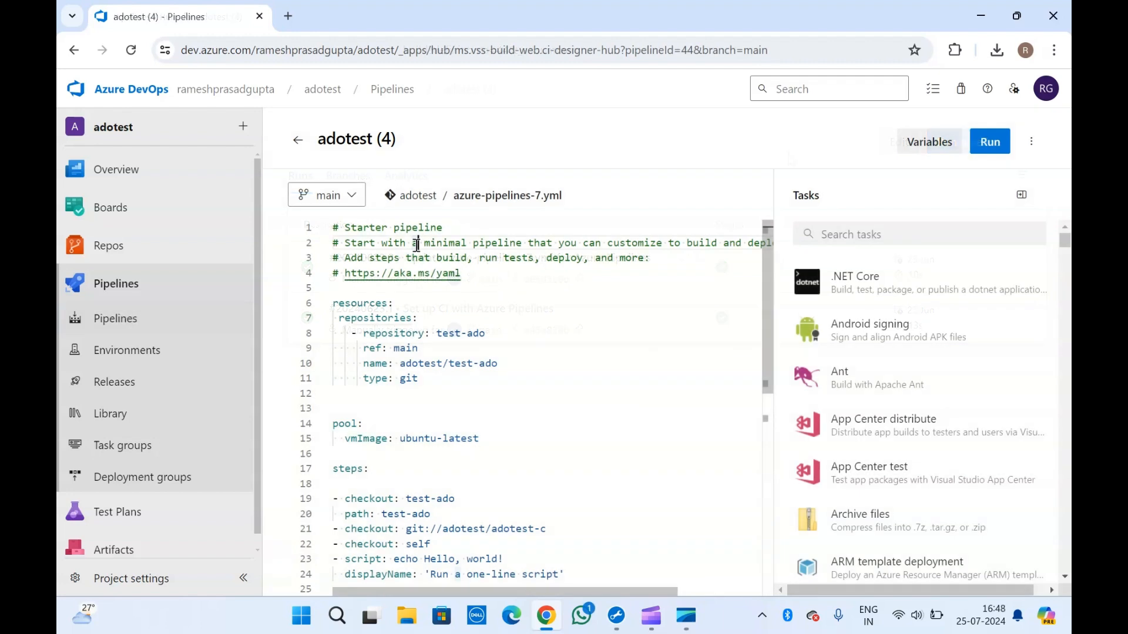
Review the complete YAML code of adotest (4) in the editor and return to the Pipelines list without changing it.
click(516, 368)
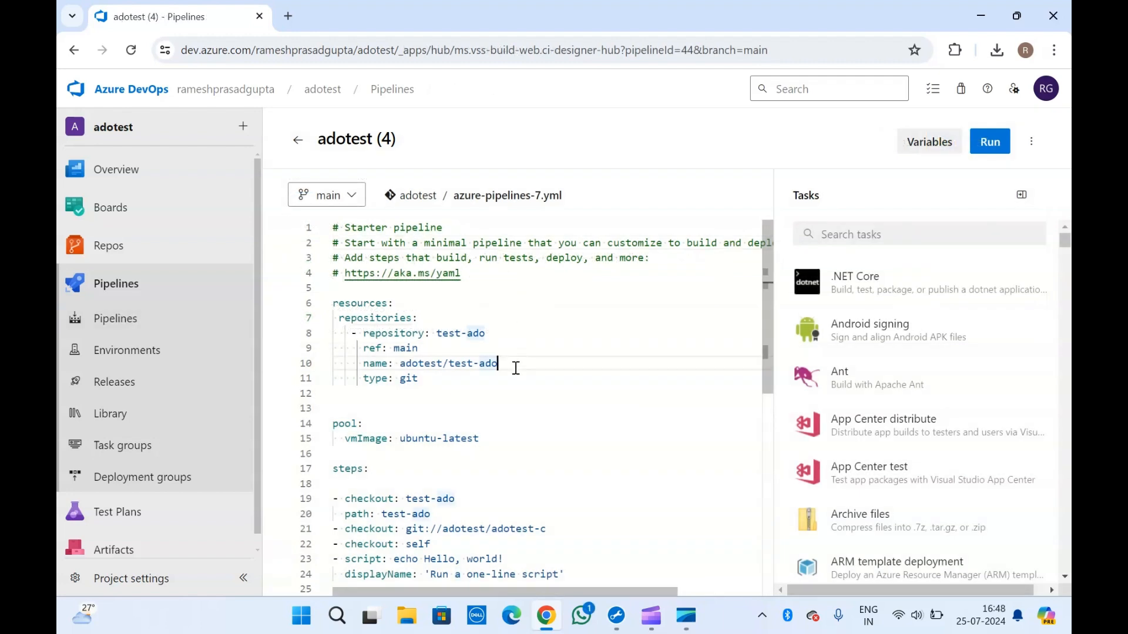
click(397, 402)
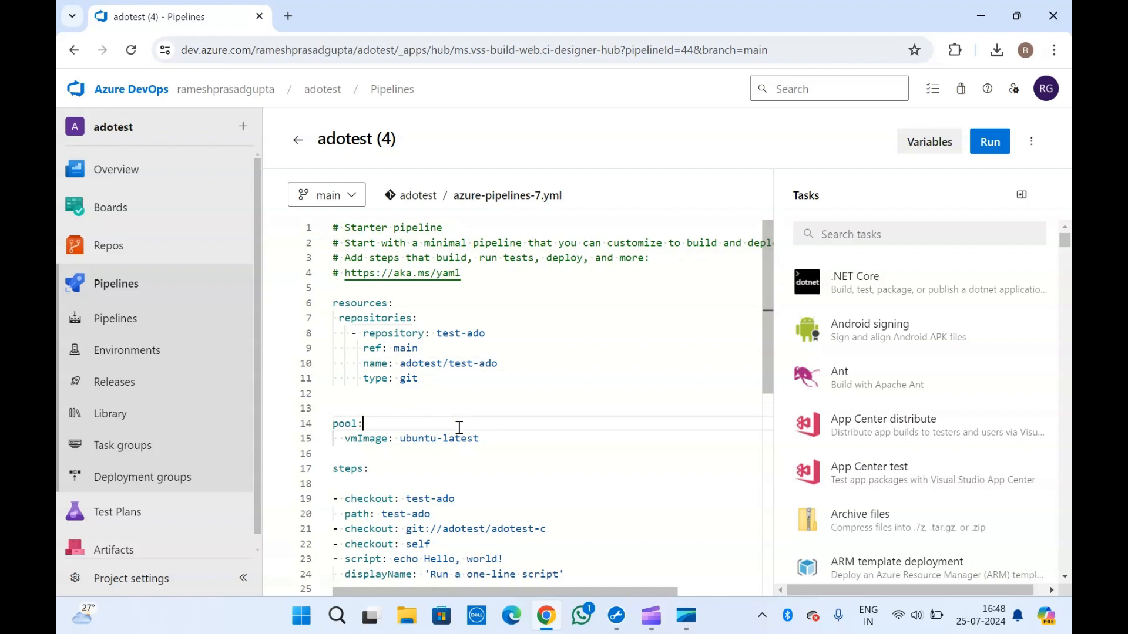
key(ctrl+a)
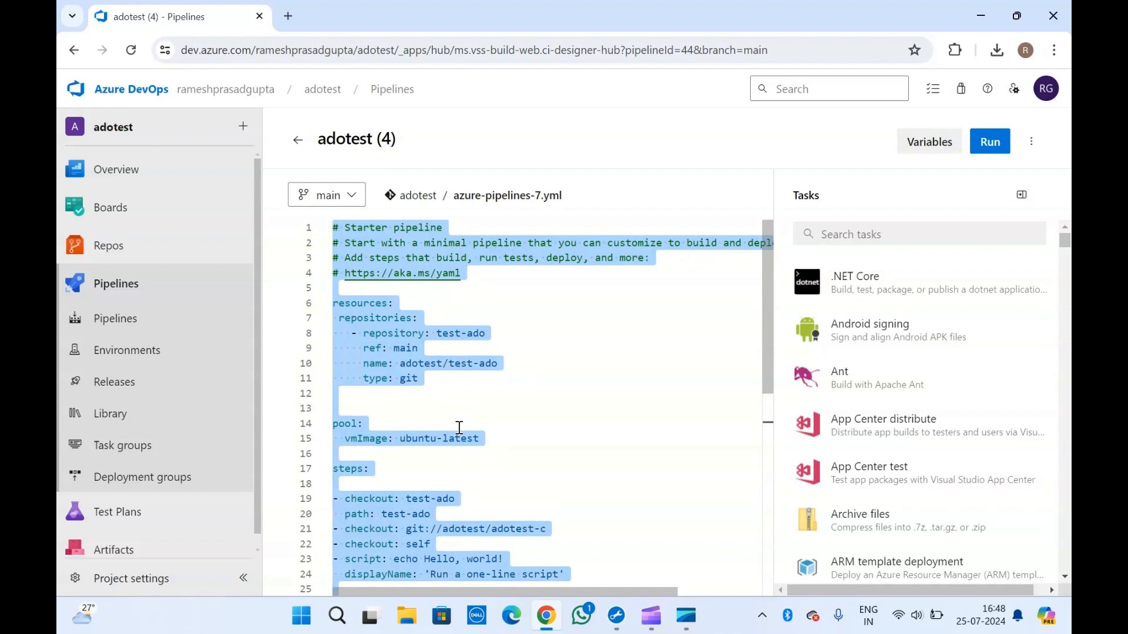
click(450, 289)
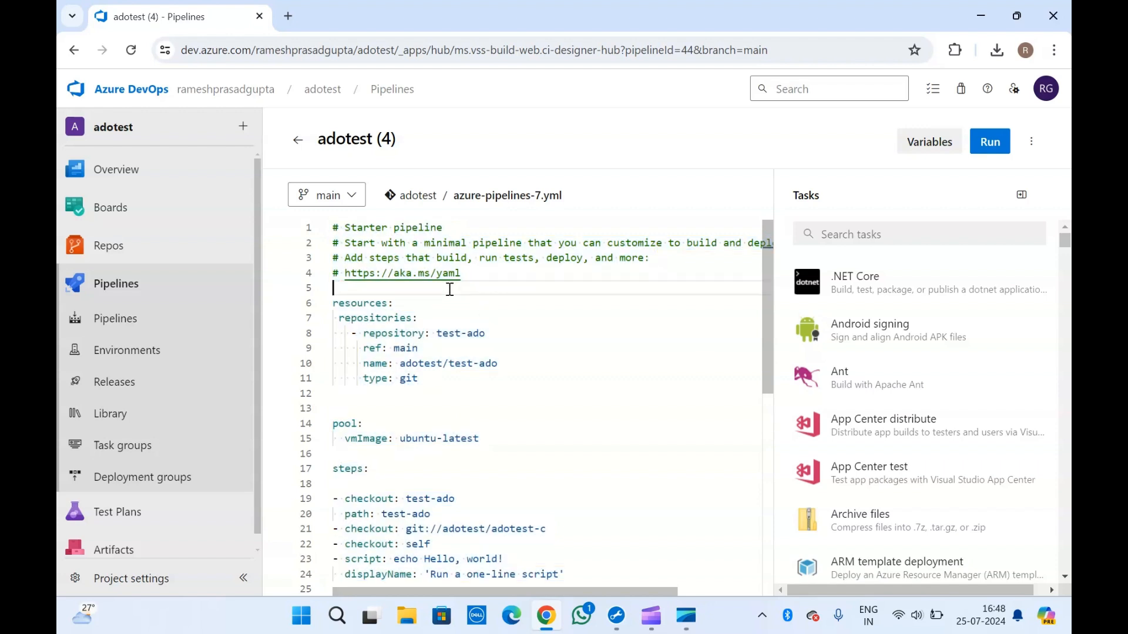
click(298, 140)
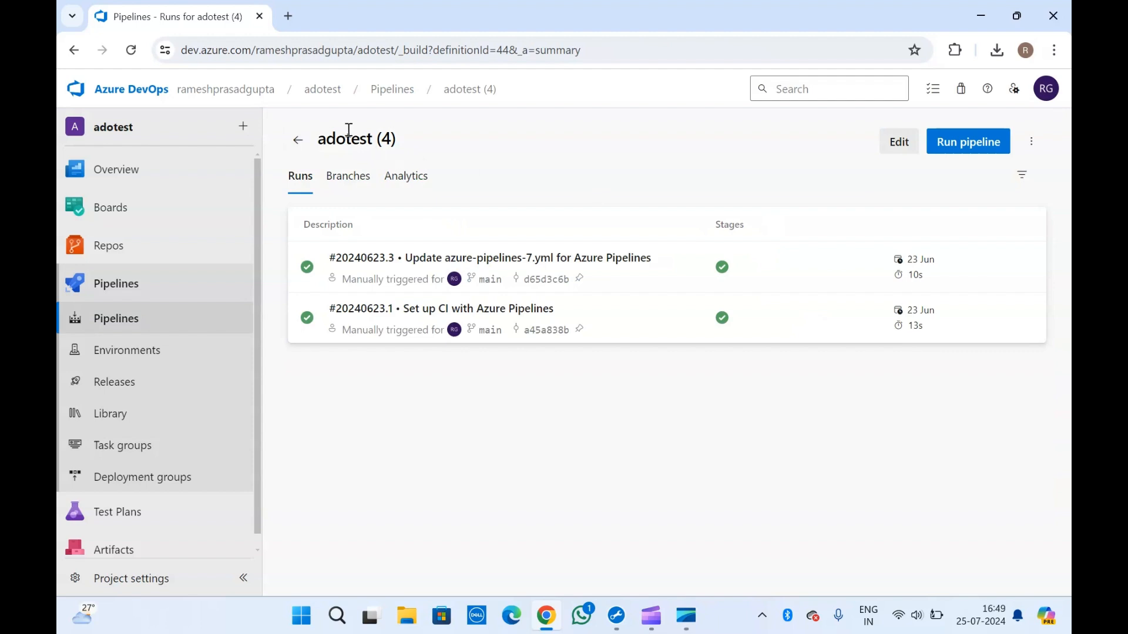
click(295, 148)
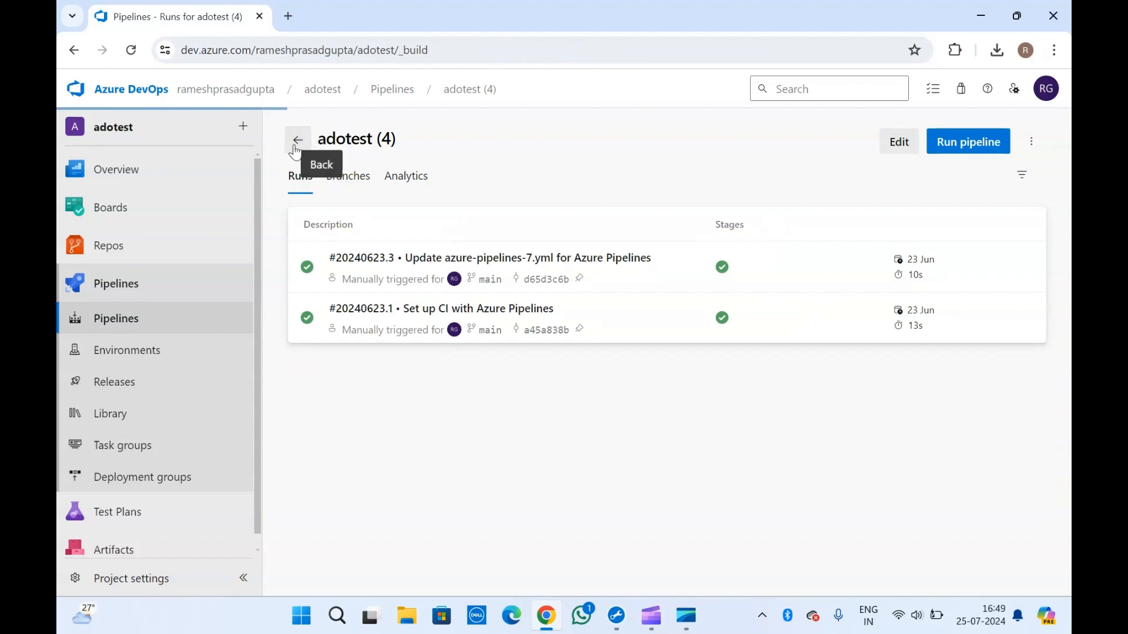